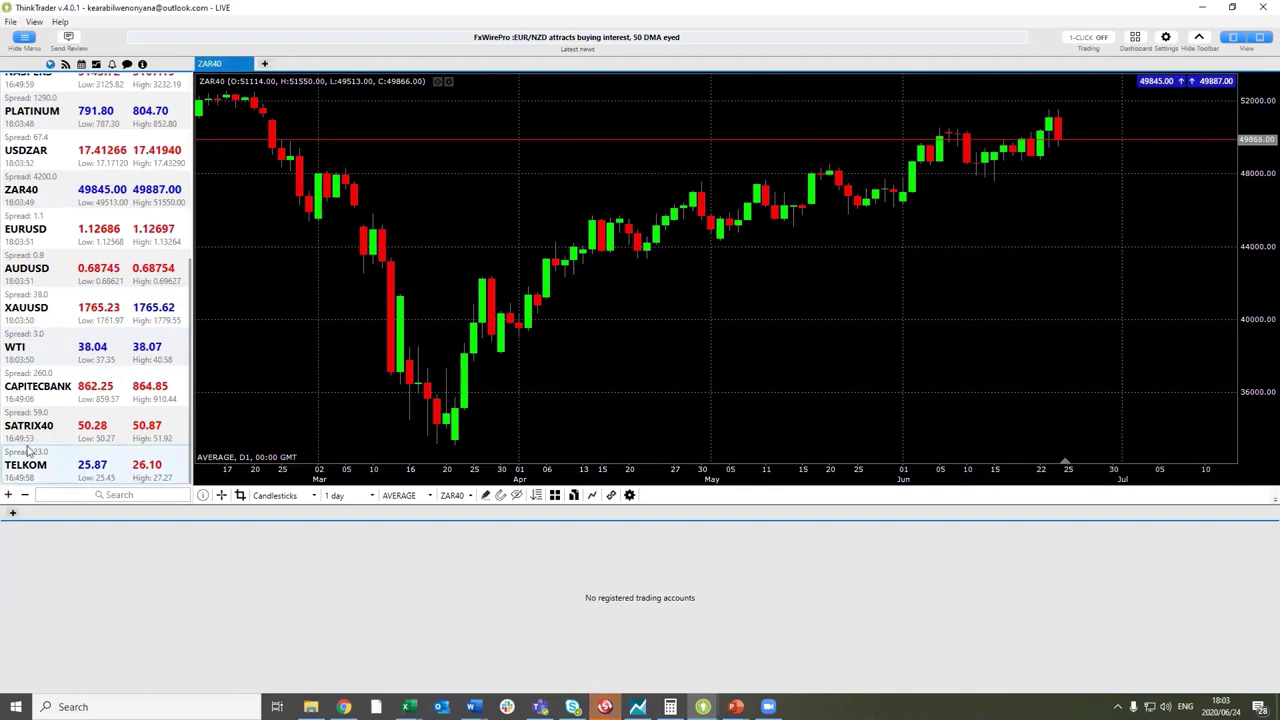
- Find the ZAR40 South Africa 40 Index by searching for "zar" and add it to the watchlist
click(7, 495)
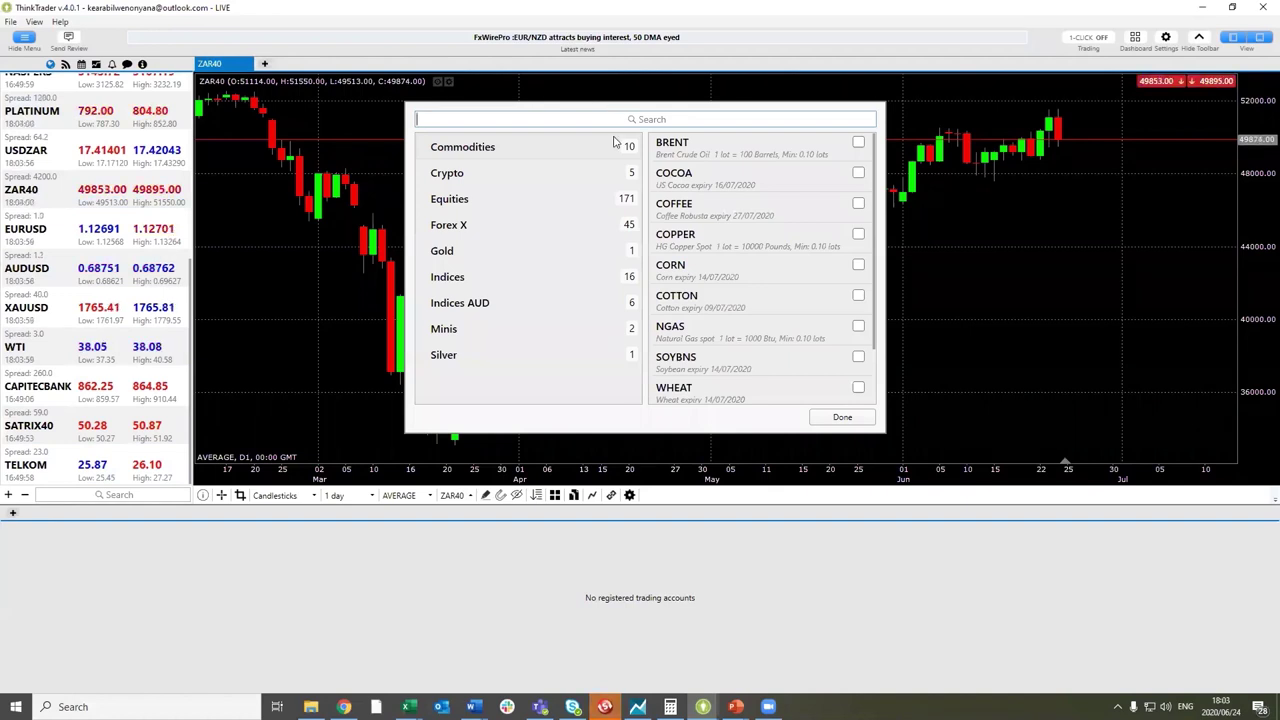
text(zar)
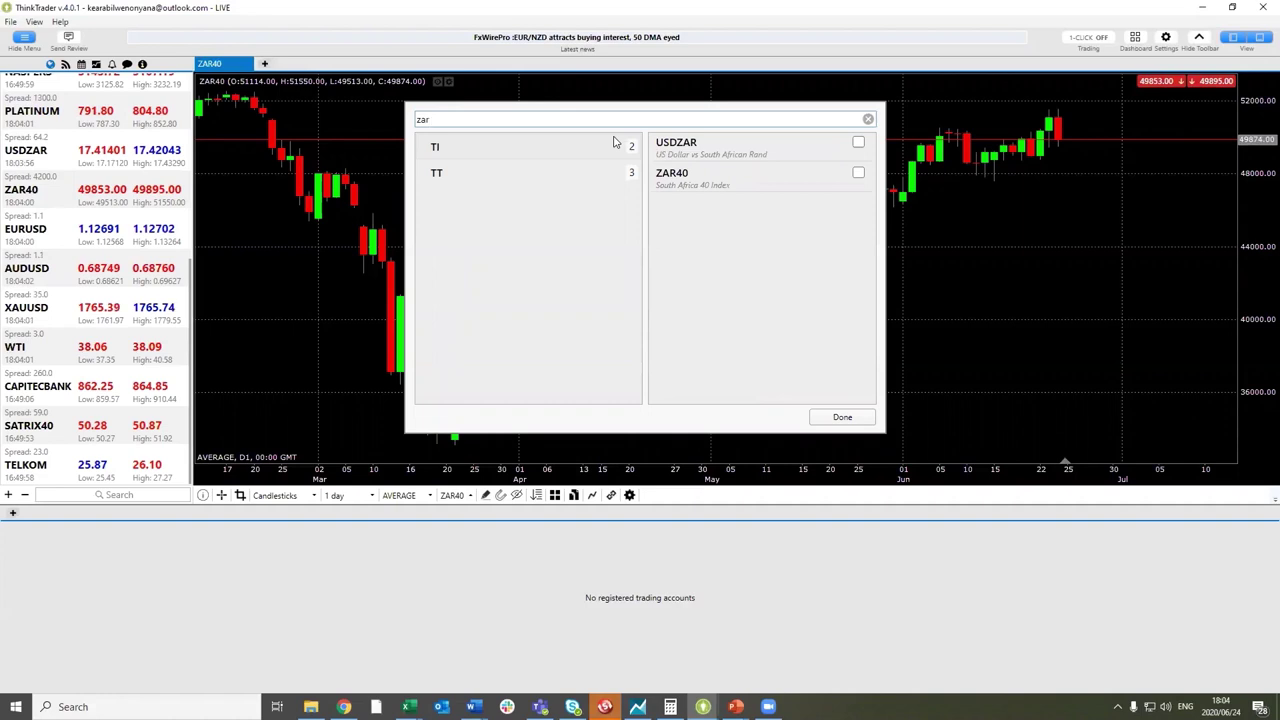
click(756, 193)
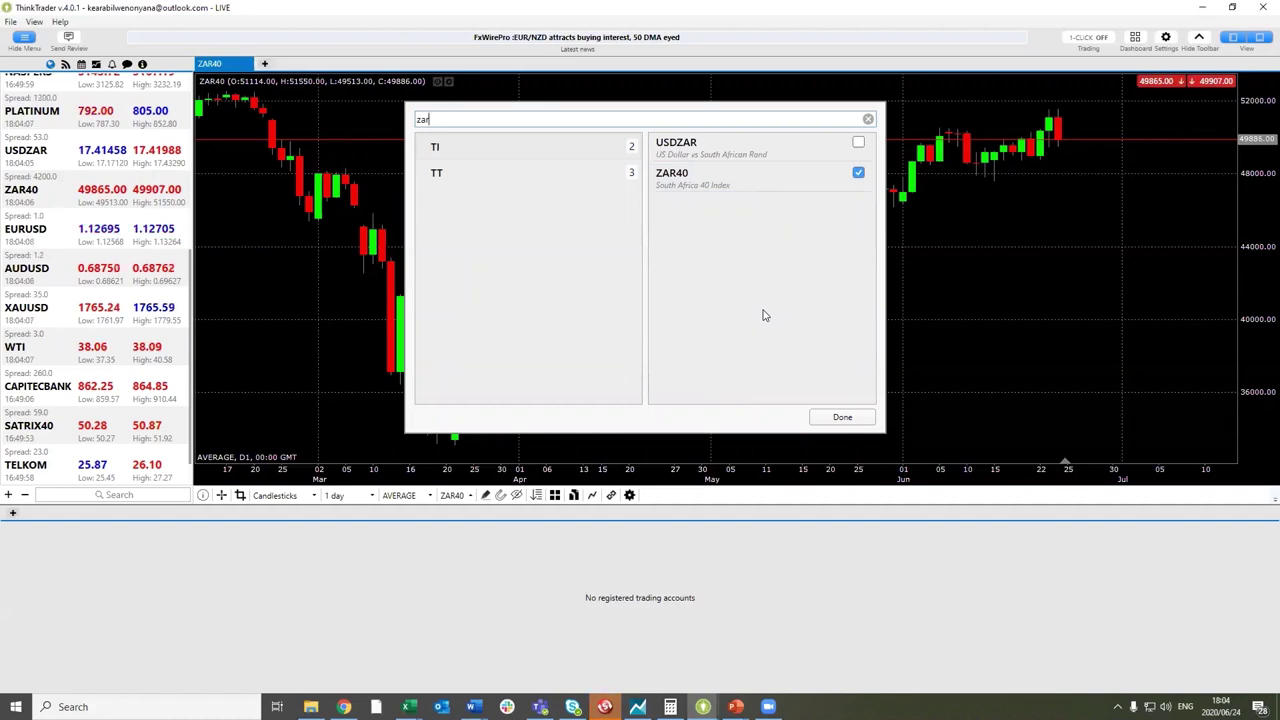
click(842, 417)
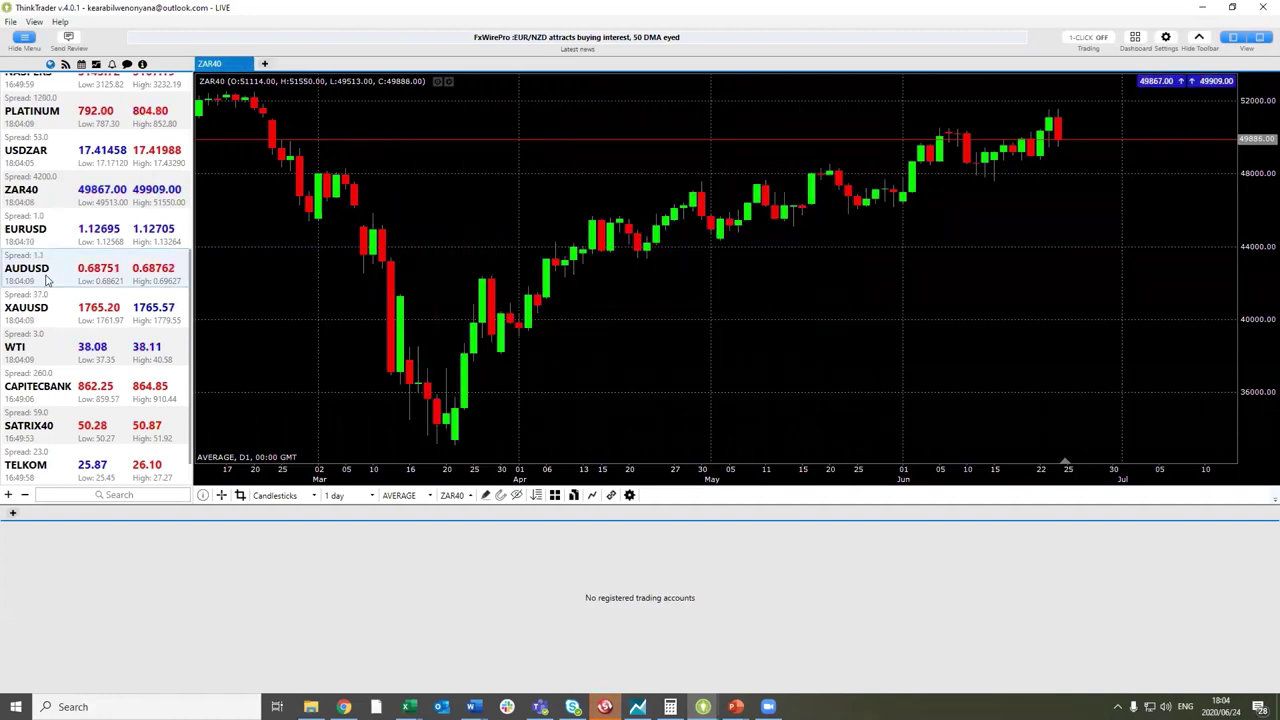
scroll(100, 370, down, 1)
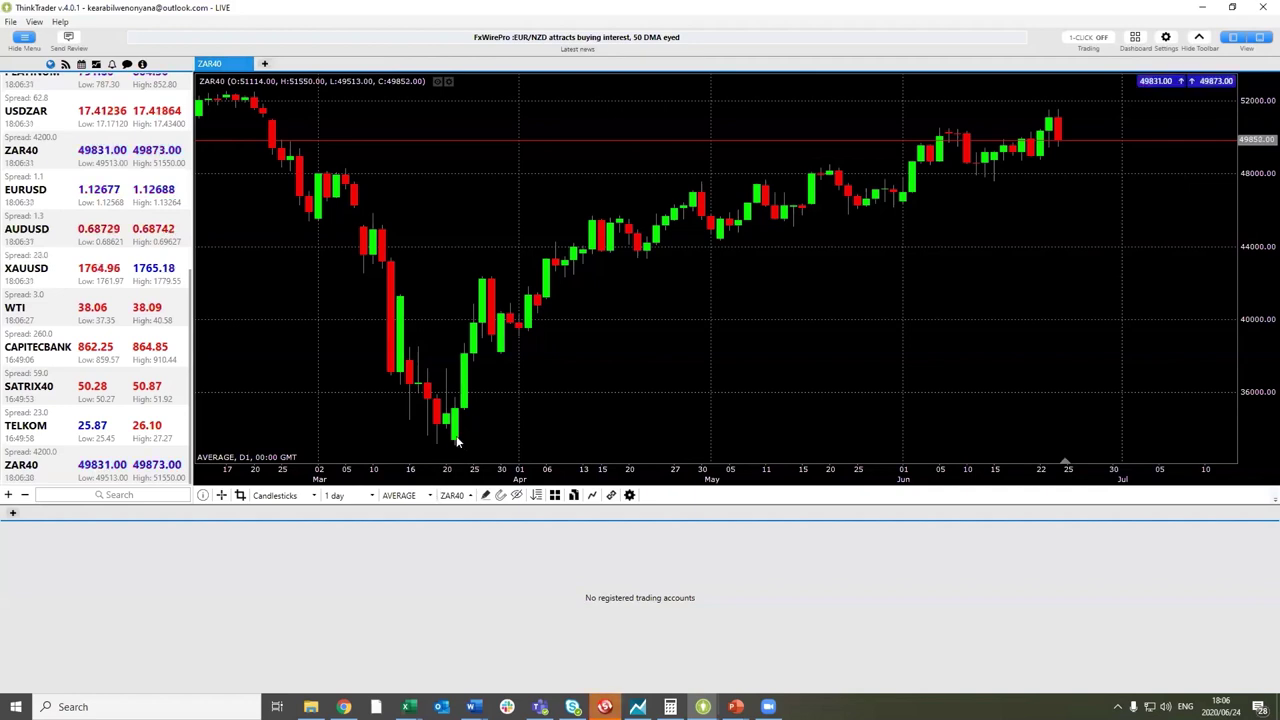
- Switch the chart's price type to ASK, and return it to AVERAGE
click(430, 495)
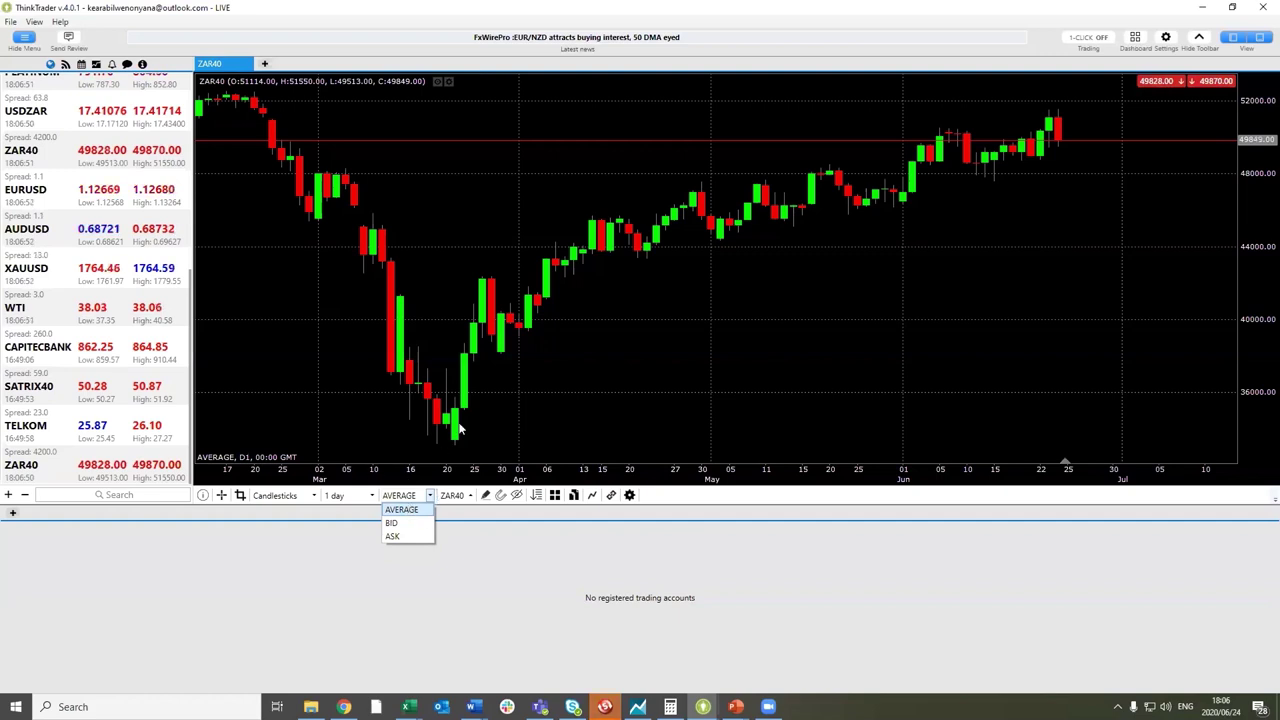
click(489, 383)
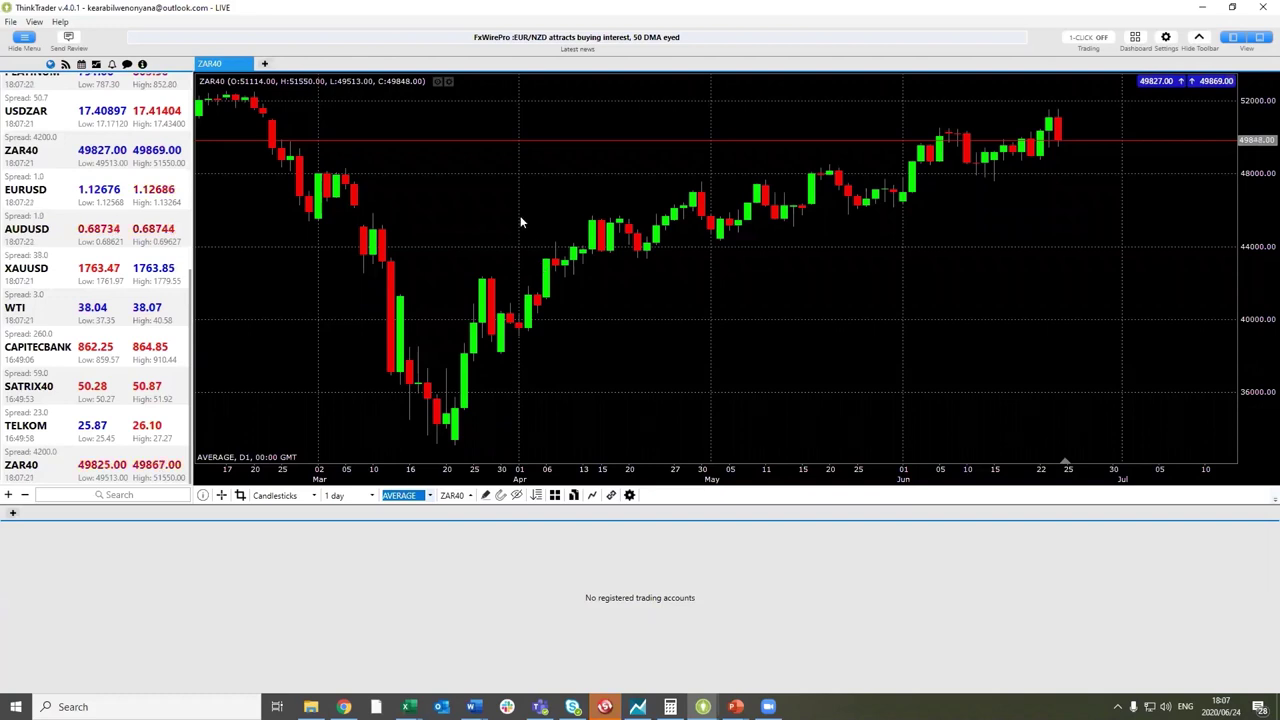
click(429, 496)
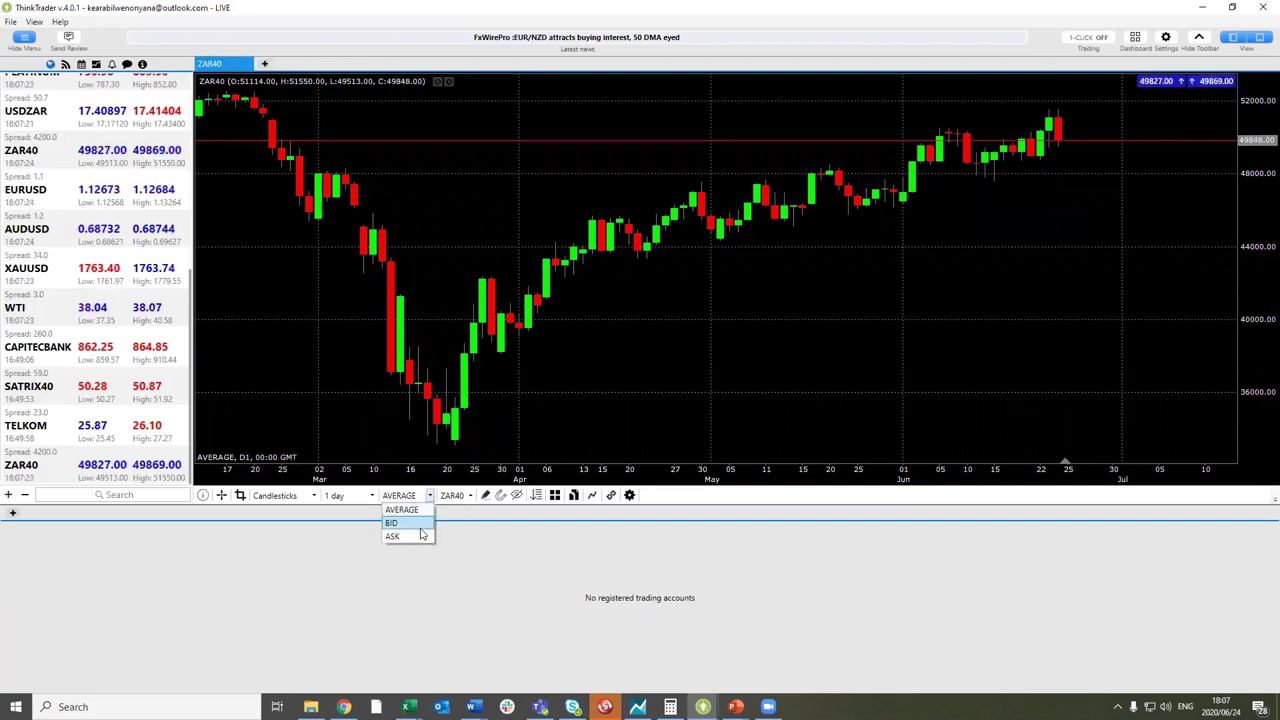
click(418, 536)
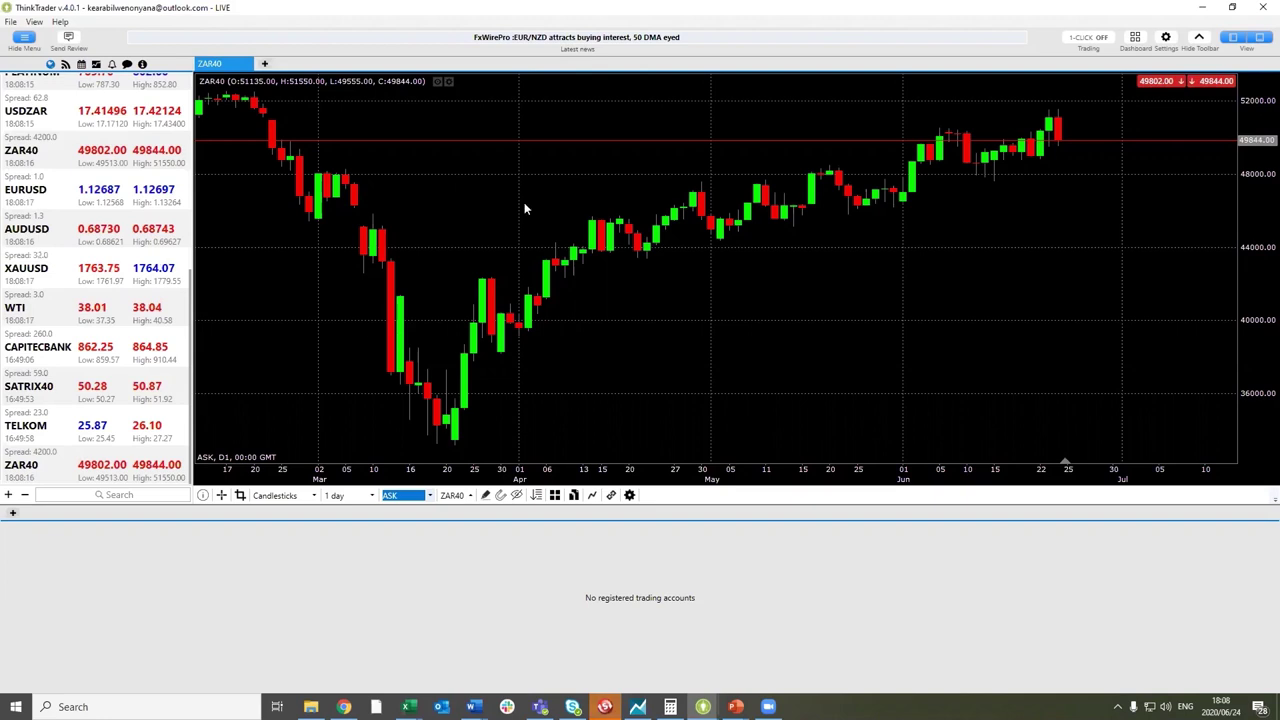
click(431, 495)
click(405, 508)
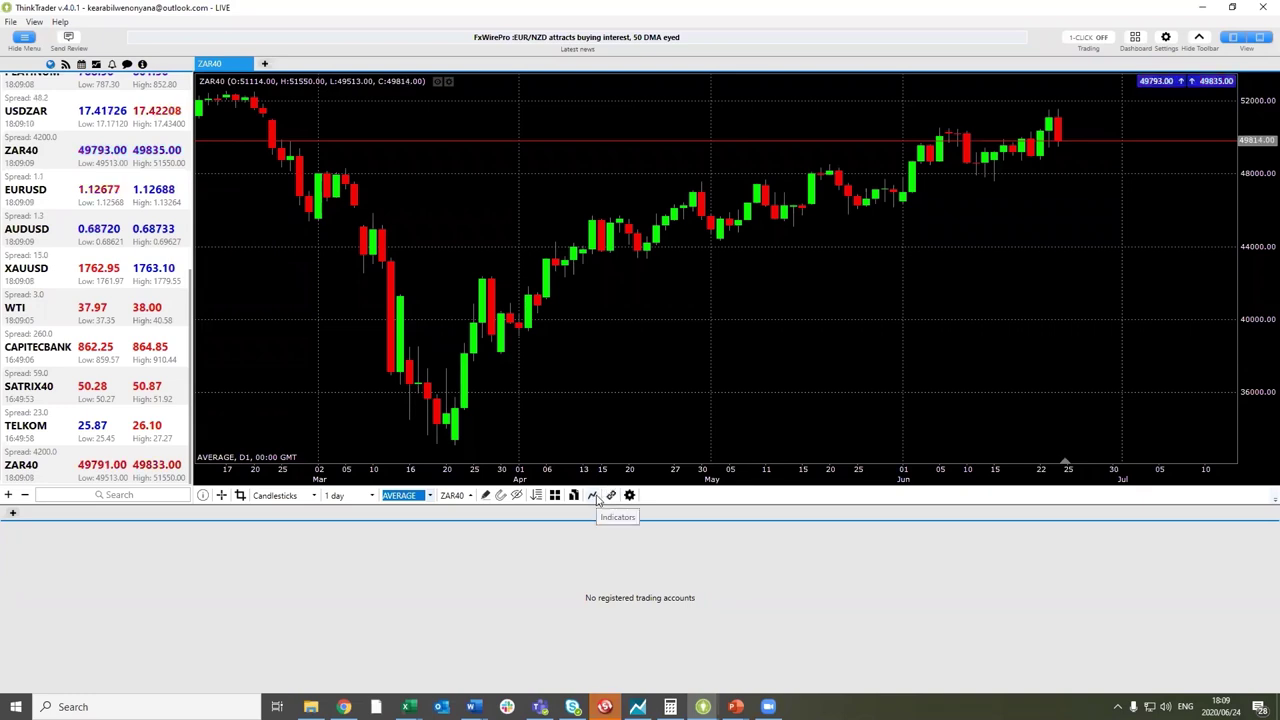
- Draw a horizontal support line just below the late-May lows and adjust its level to about 46,060
click(485, 495)
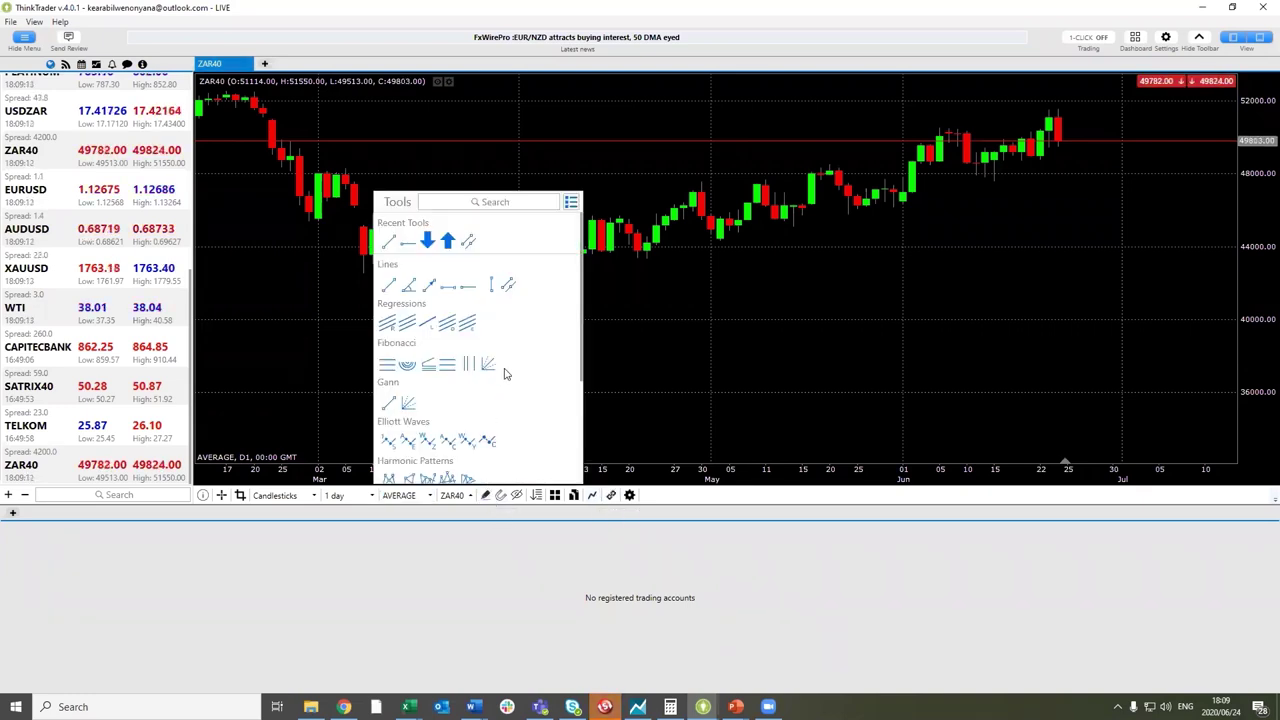
scroll(505, 374, down, 3)
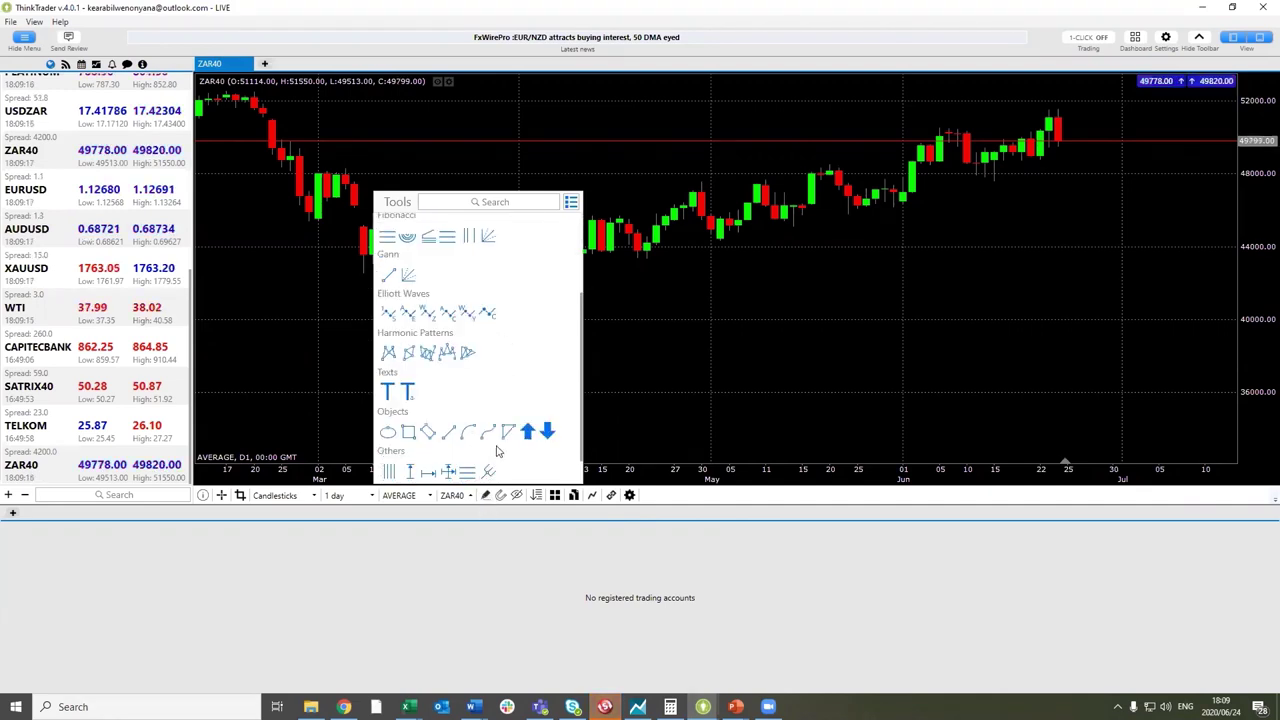
scroll(494, 440, up, 3)
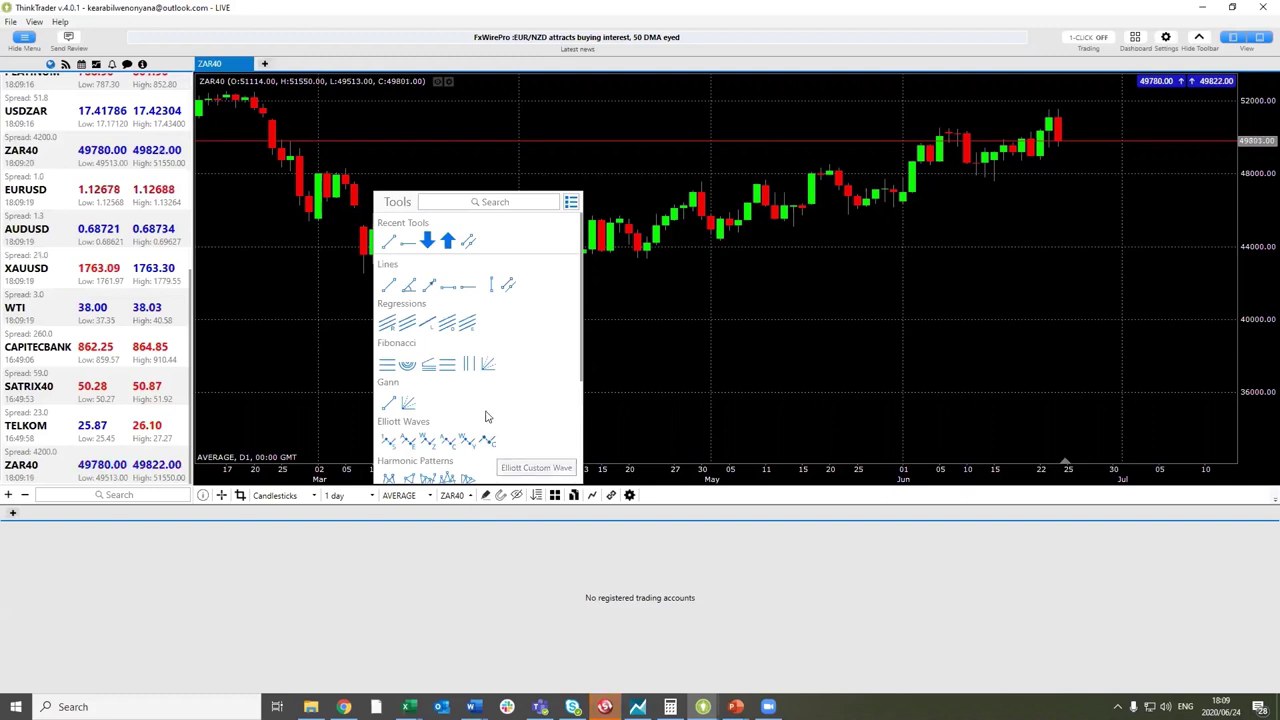
click(449, 290)
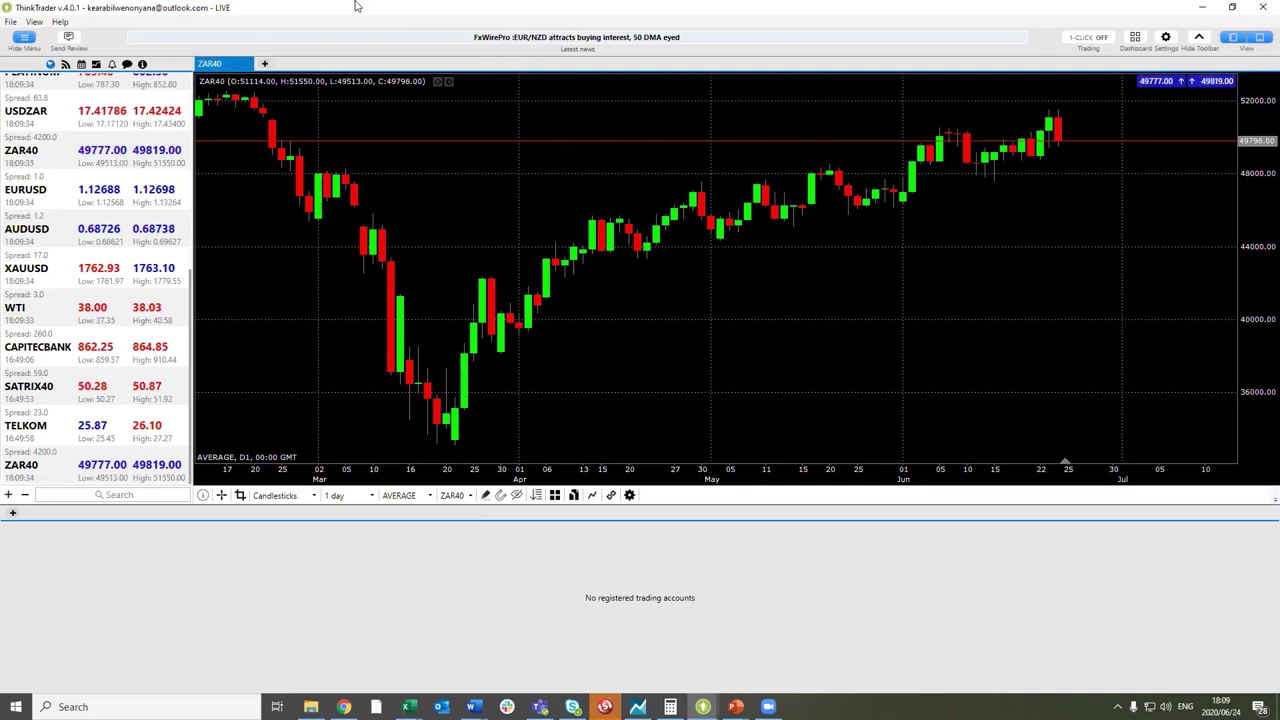
scroll(1093, 290, up, 2)
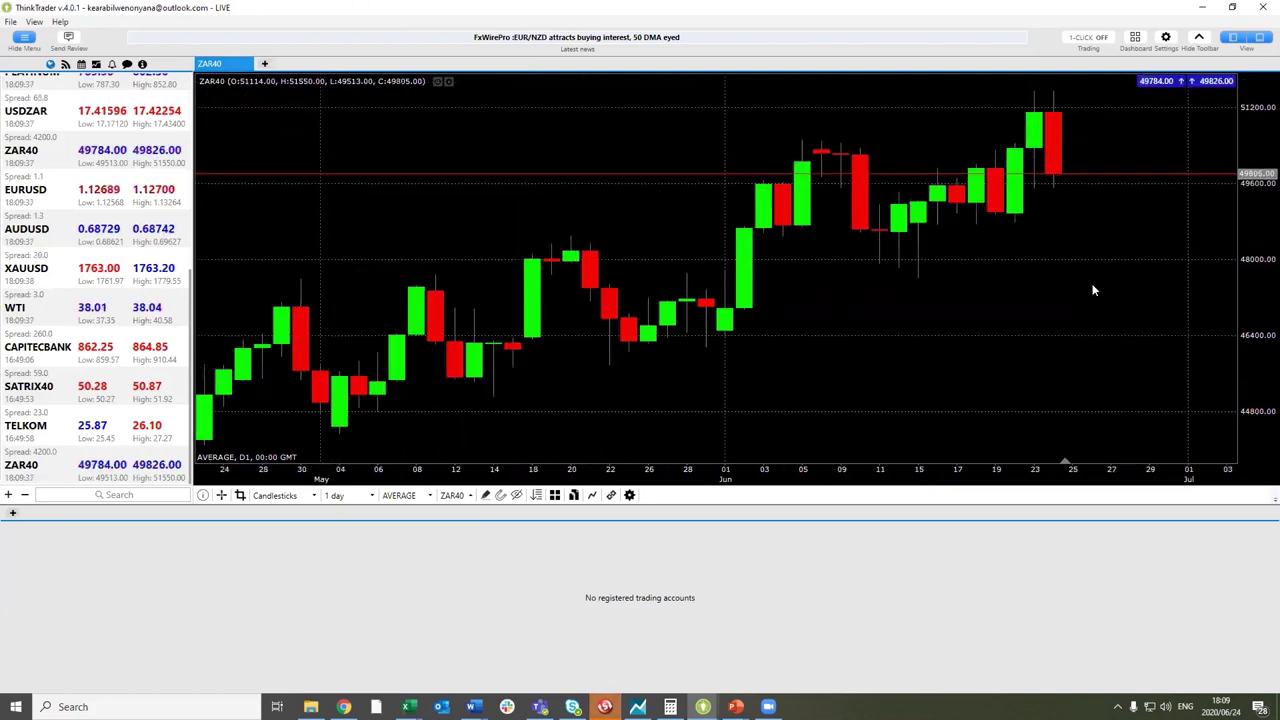
click(629, 350)
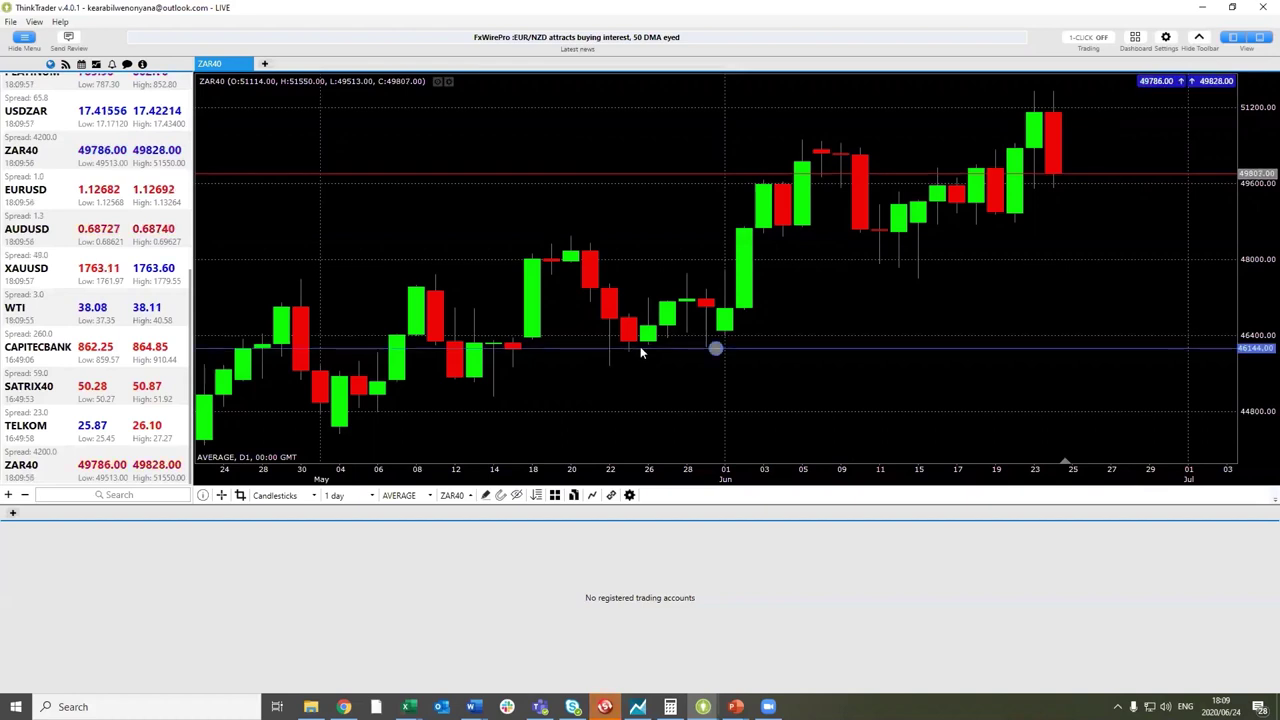
drag(703, 352, 661, 355)
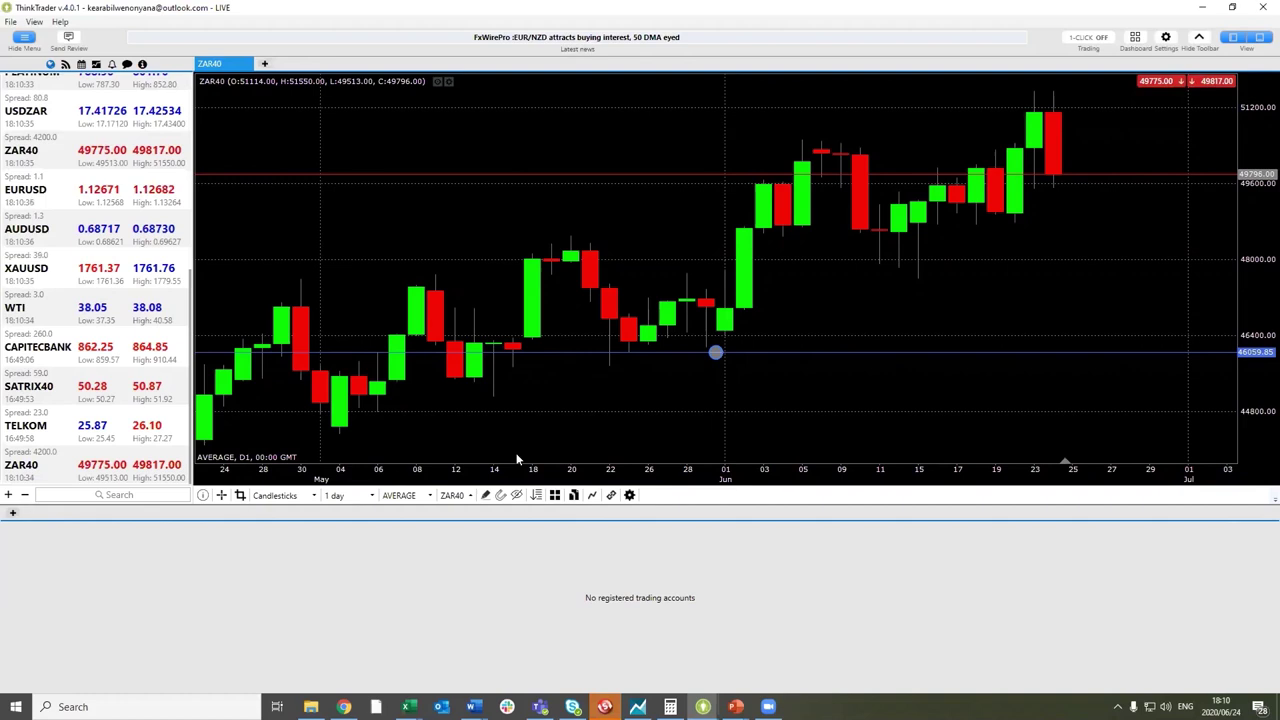
- Draw a horizontal resistance line at about 51,572 along the highs of the latest June candles
click(485, 495)
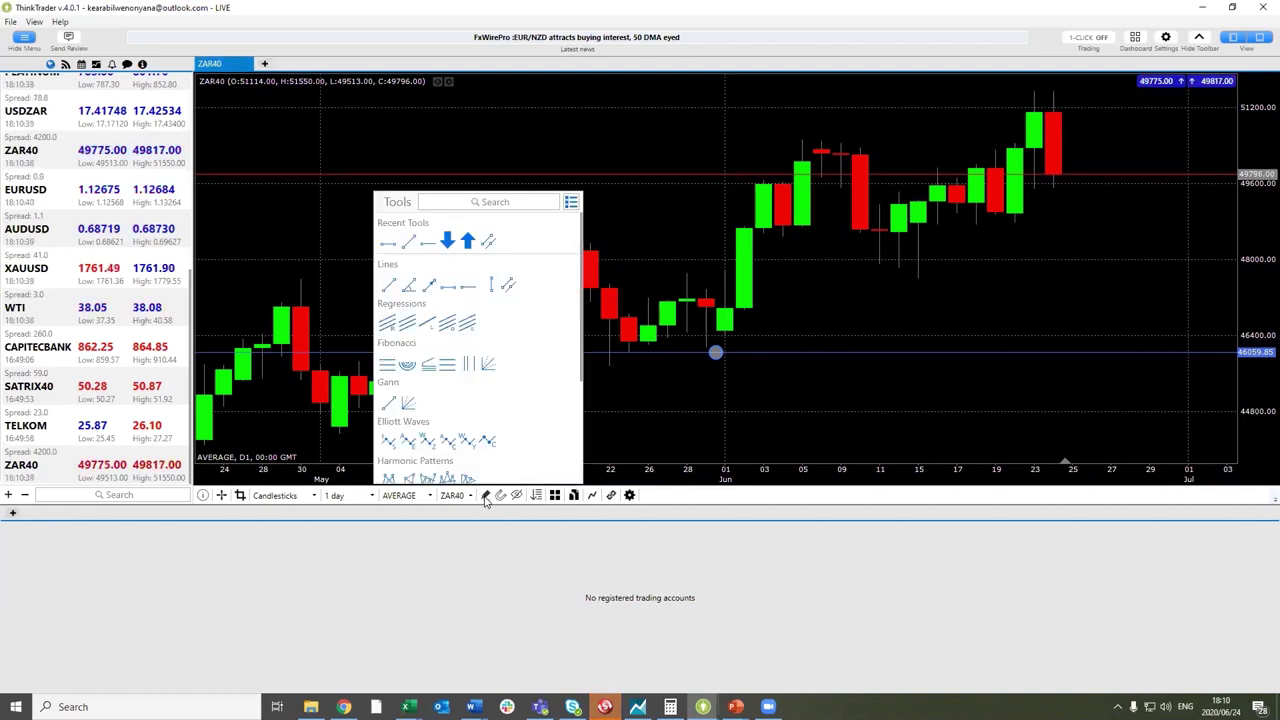
click(452, 290)
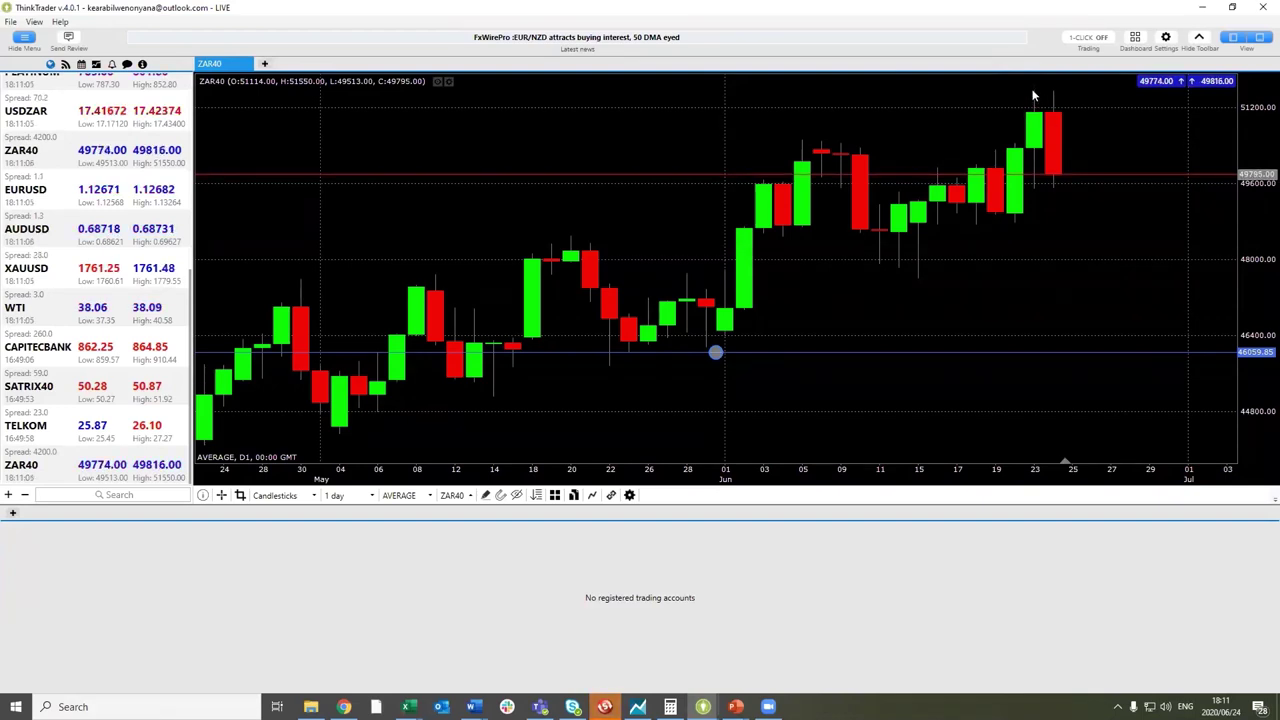
click(1034, 91)
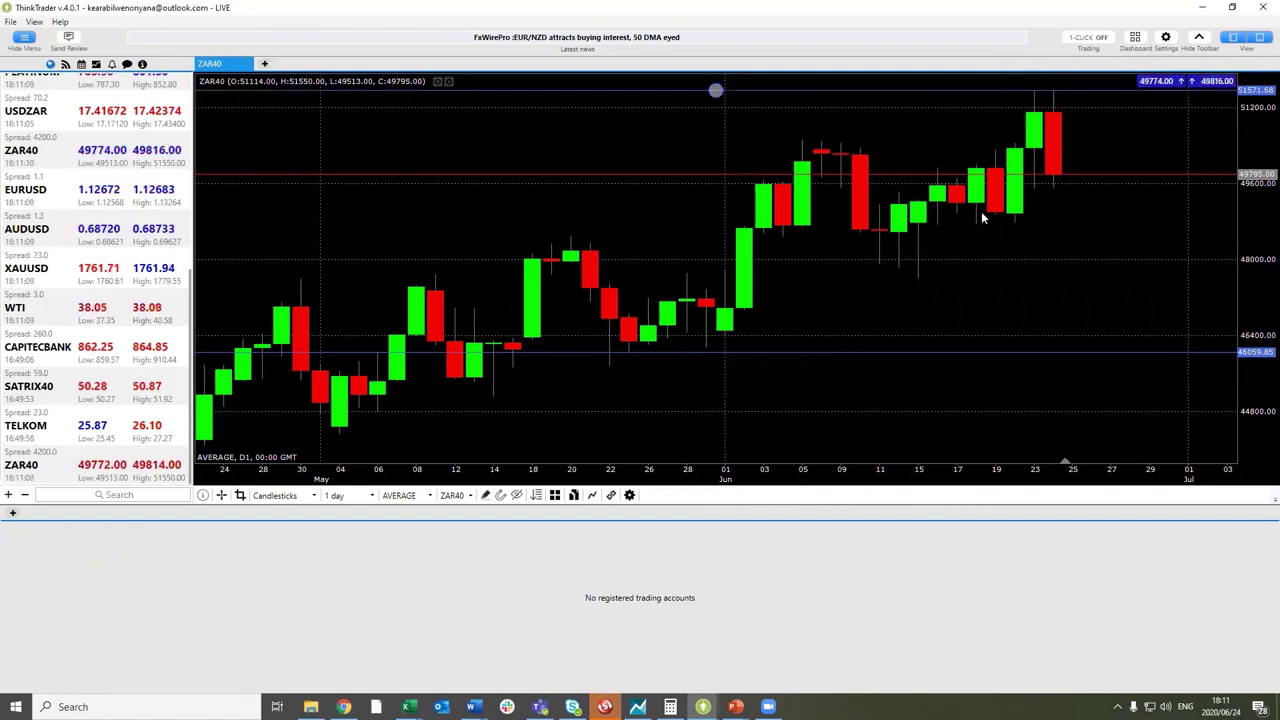
- Draw a second horizontal resistance line at about 50,527, level with the early-June high
scroll(979, 205, down, 3)
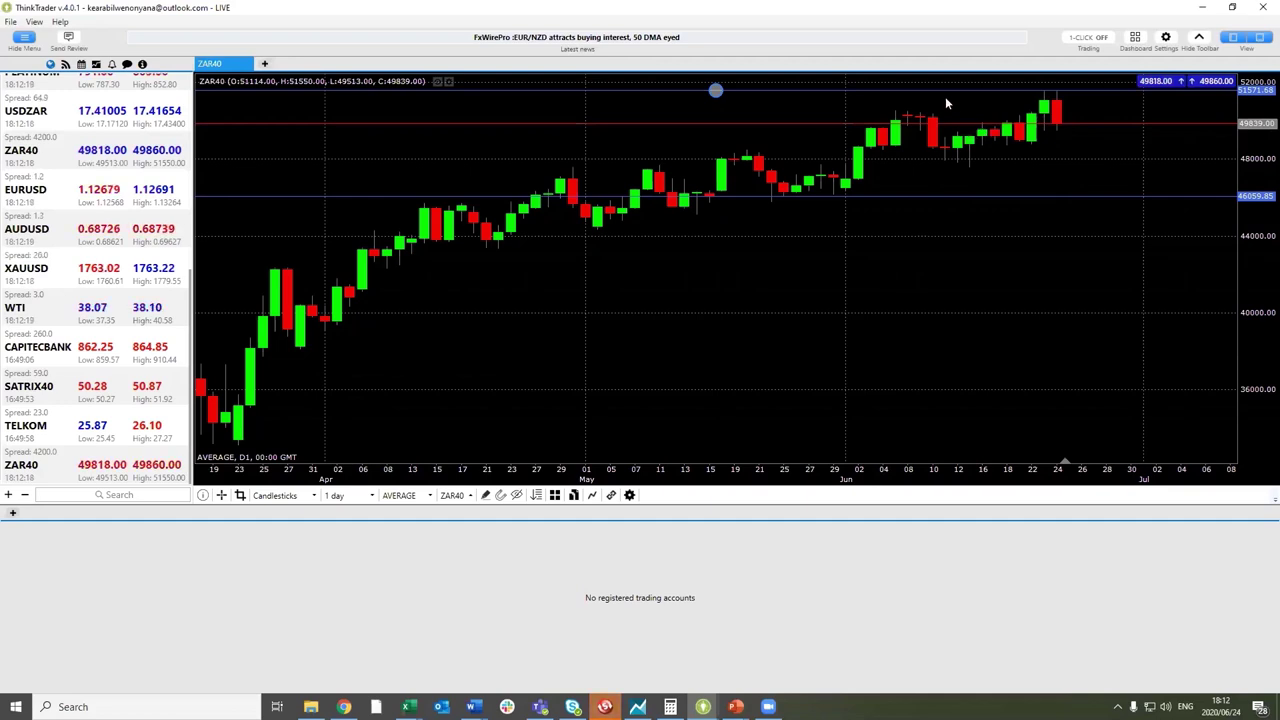
click(485, 497)
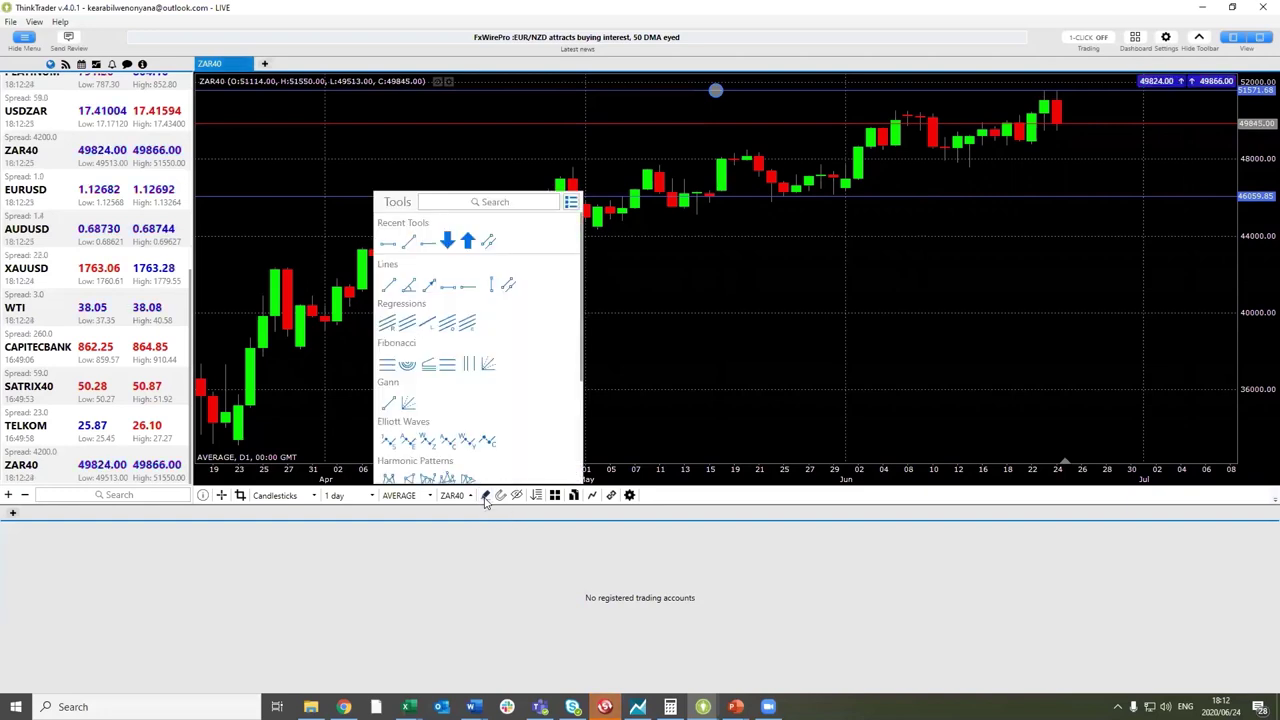
click(448, 287)
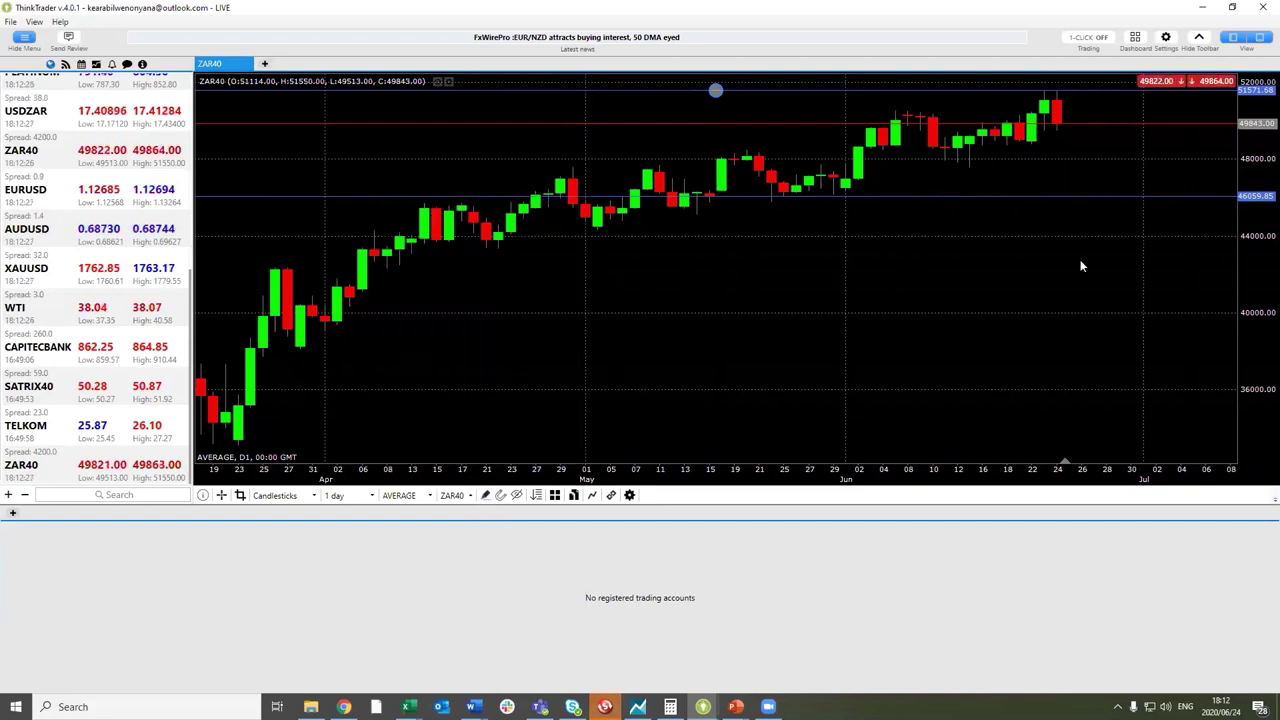
click(1030, 111)
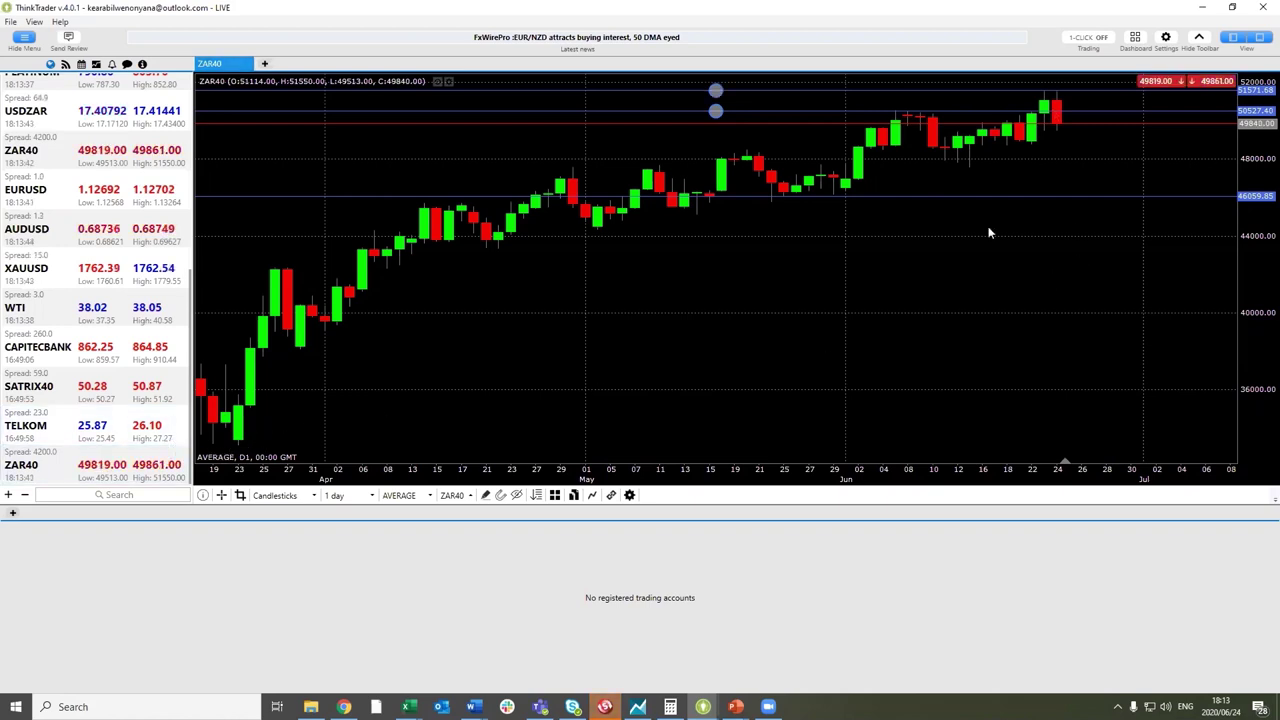
- Draw a rising trend line from the 23 March low through the mid-June low
click(487, 496)
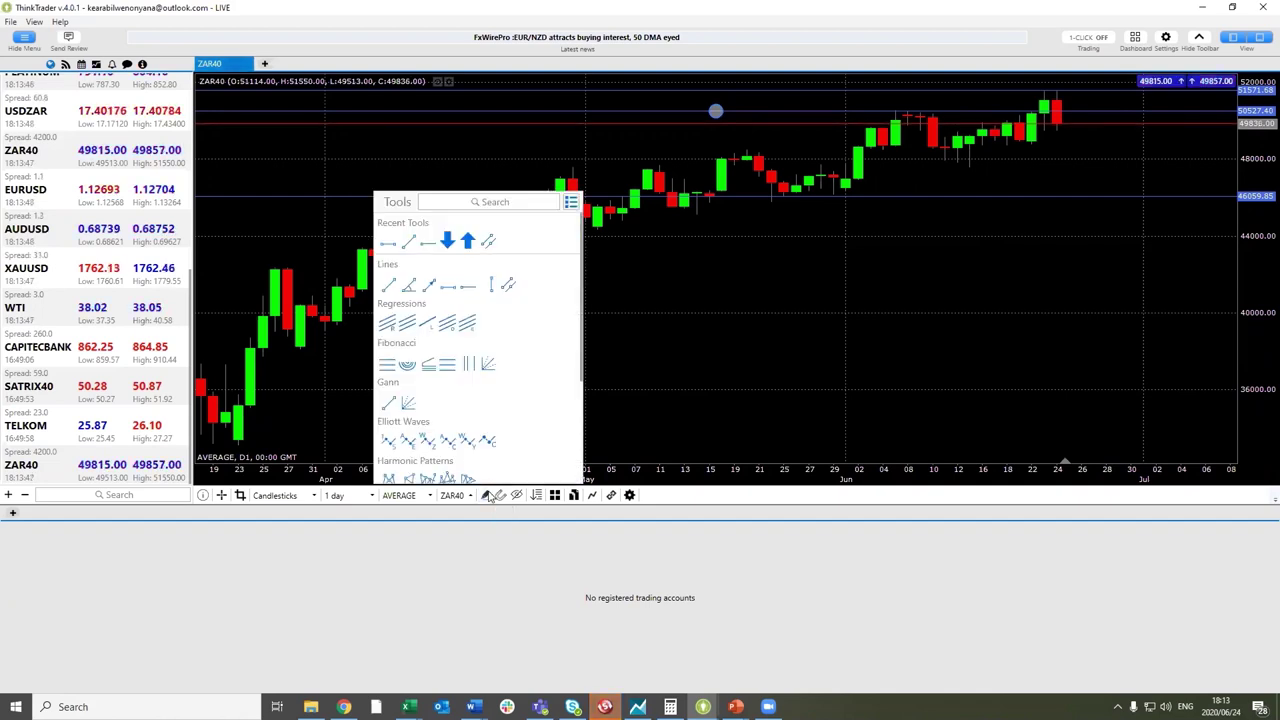
click(389, 287)
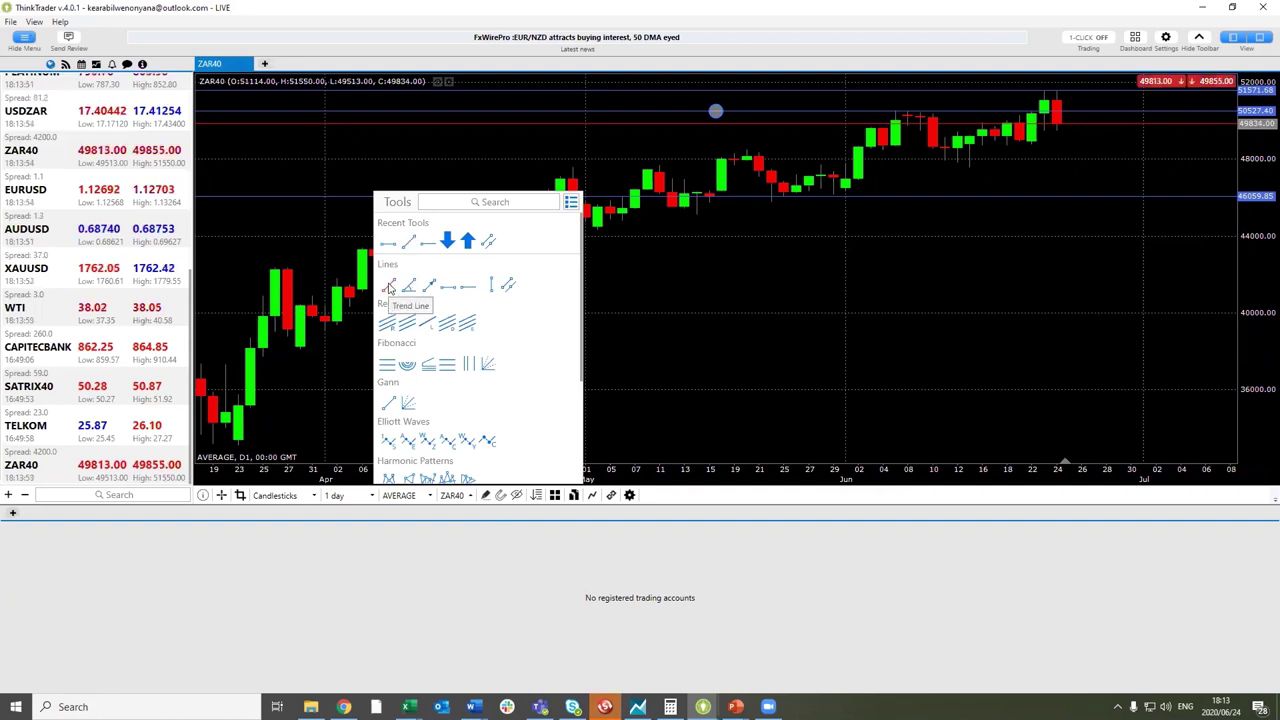
click(389, 288)
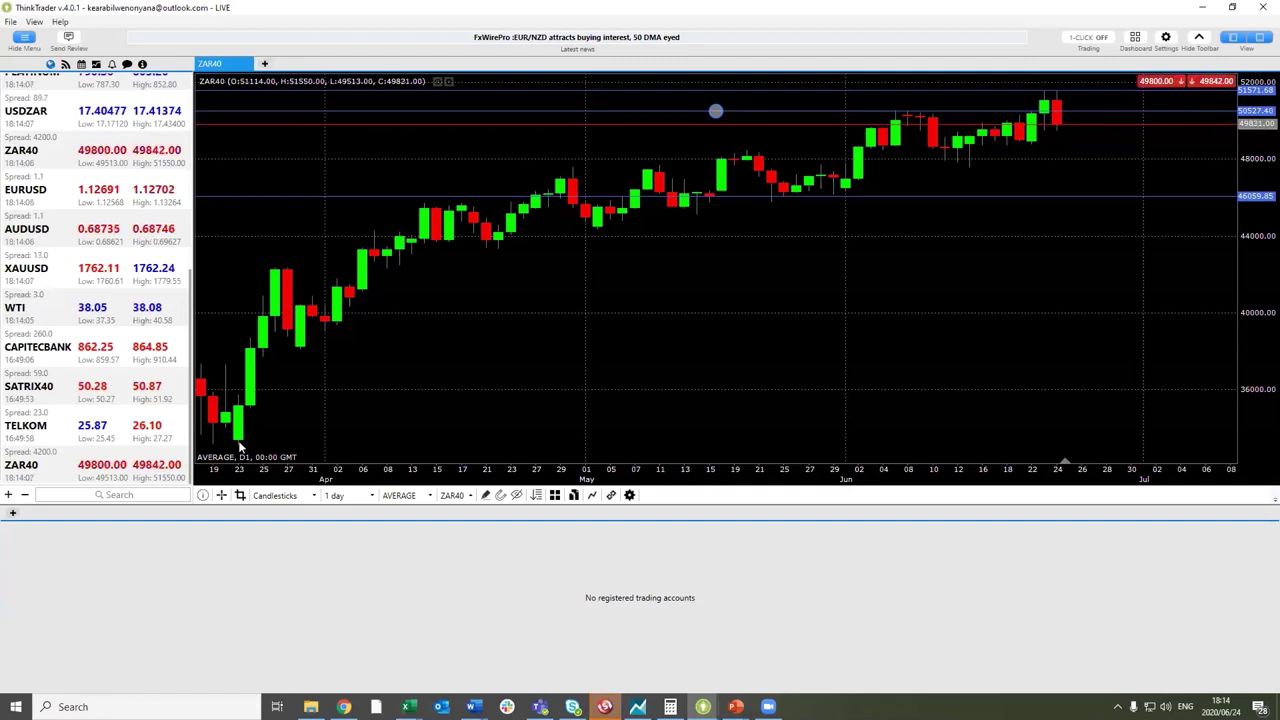
drag(238, 441, 966, 172)
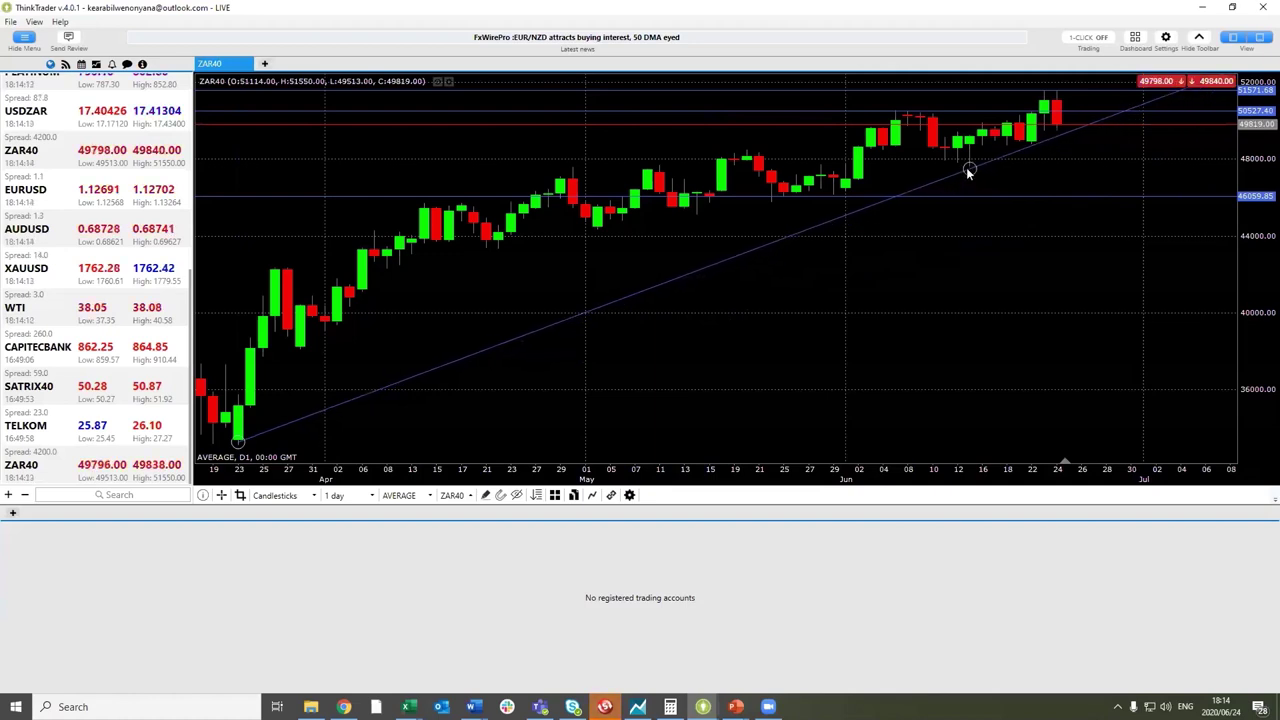
click(968, 170)
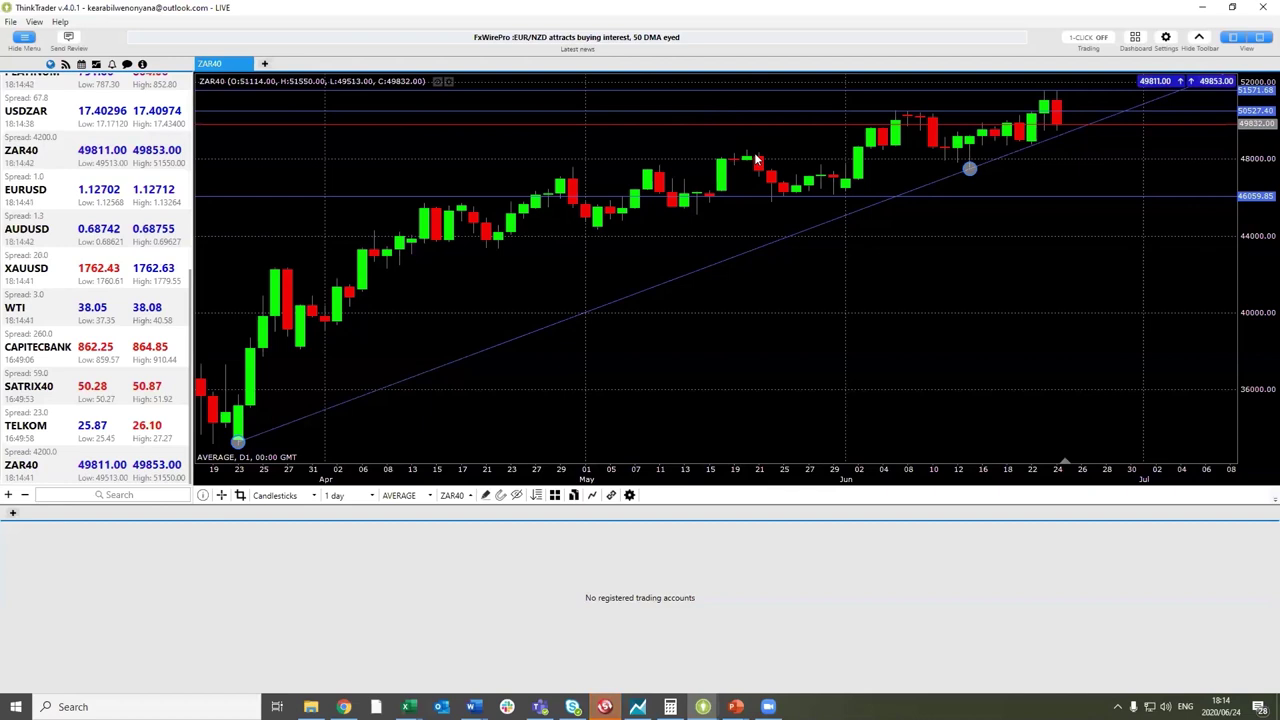
click(715, 110)
click(981, 89)
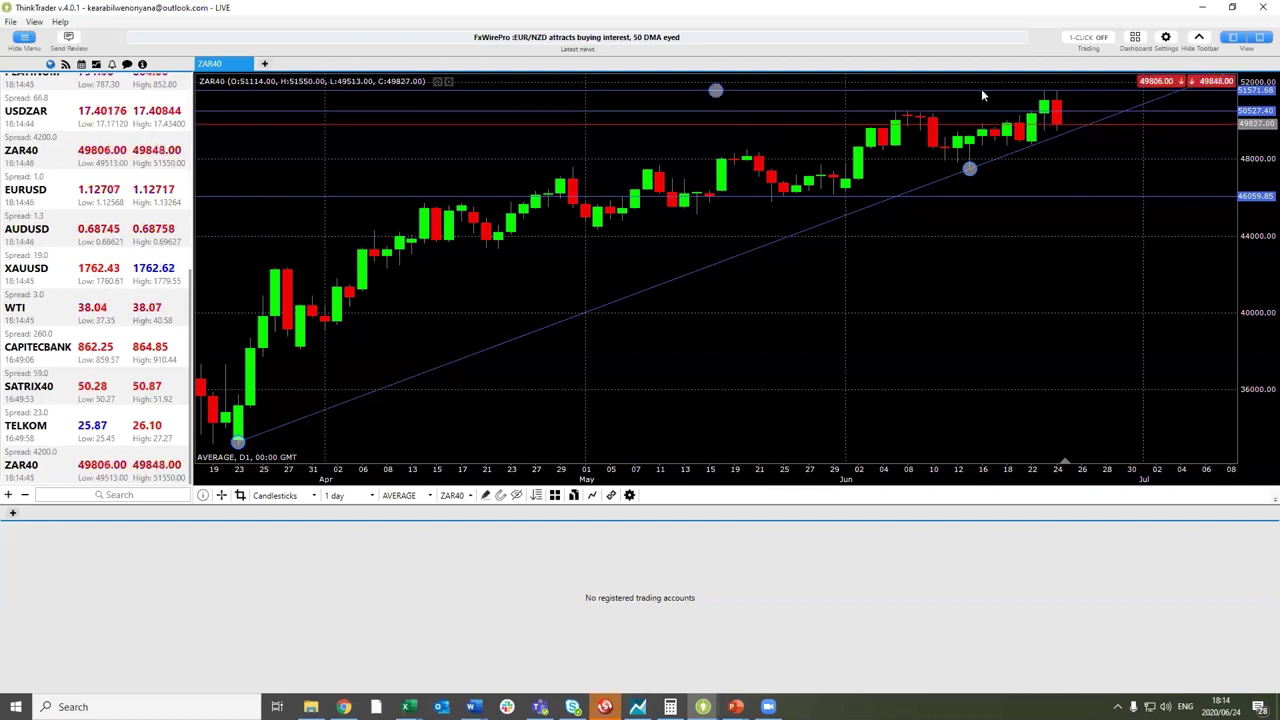
click(942, 112)
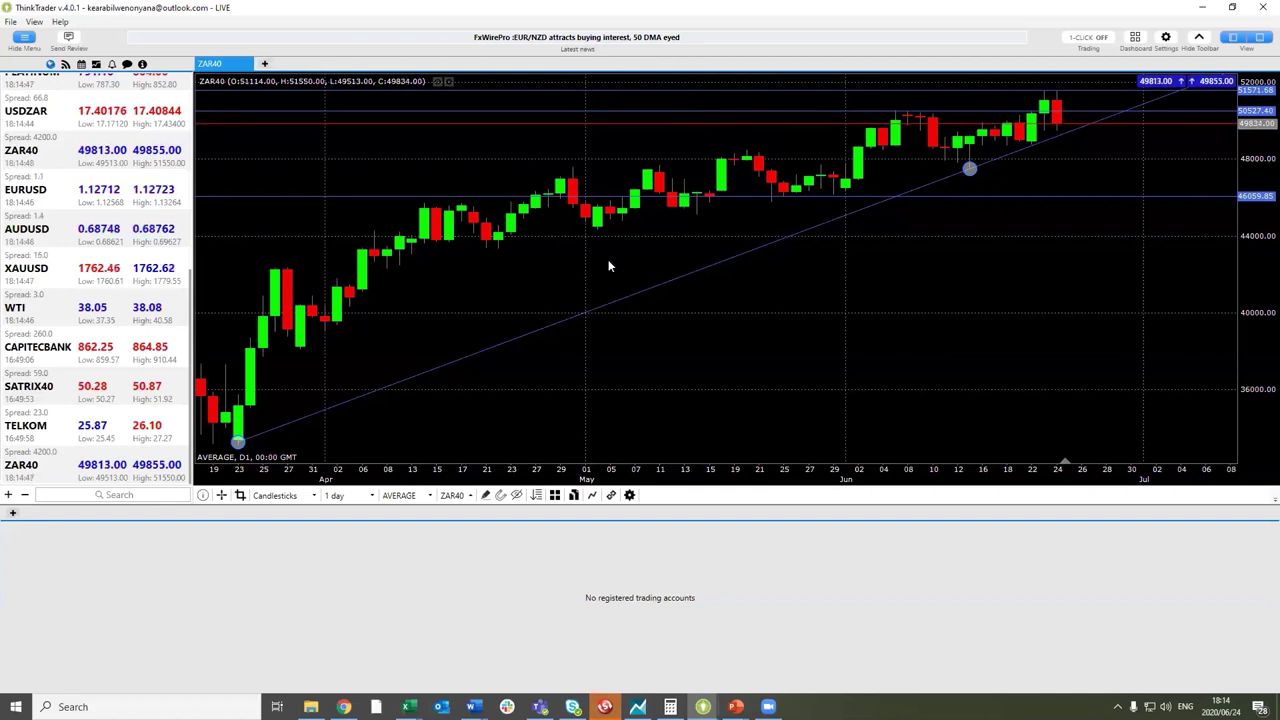
- Draw an upper rising trend line connecting the highs around 21 May and 5 June
click(487, 495)
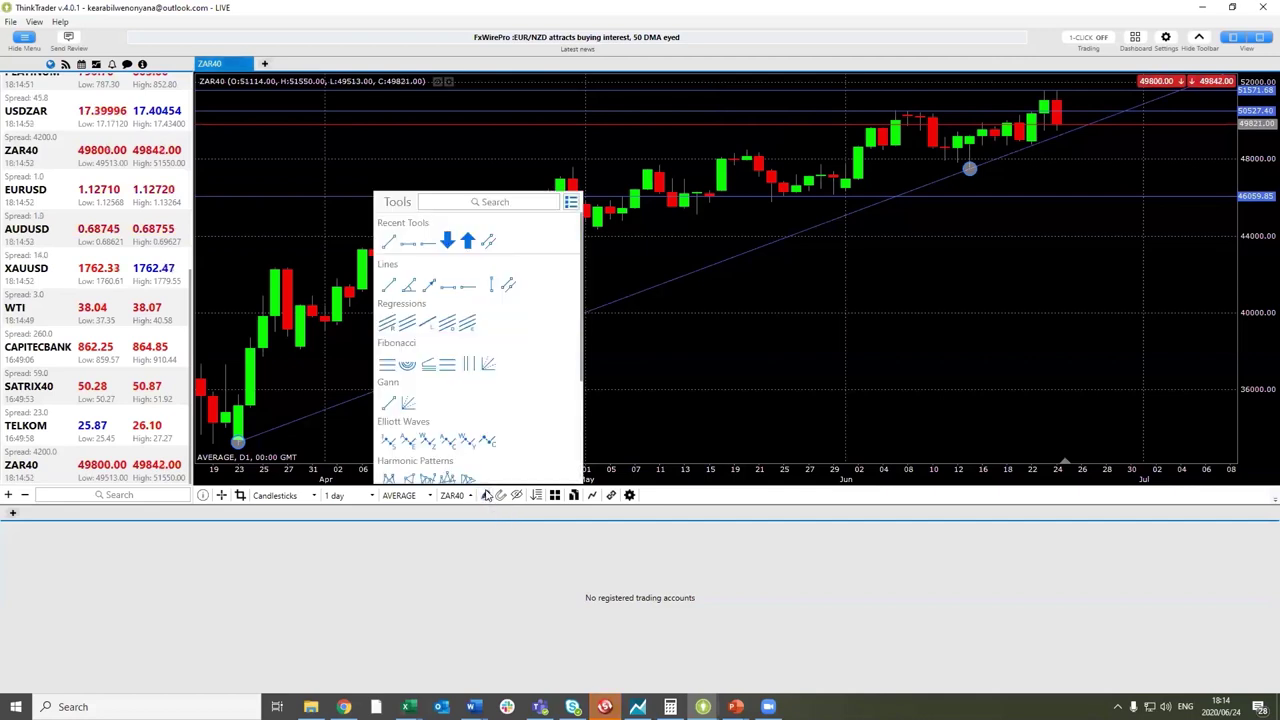
click(386, 288)
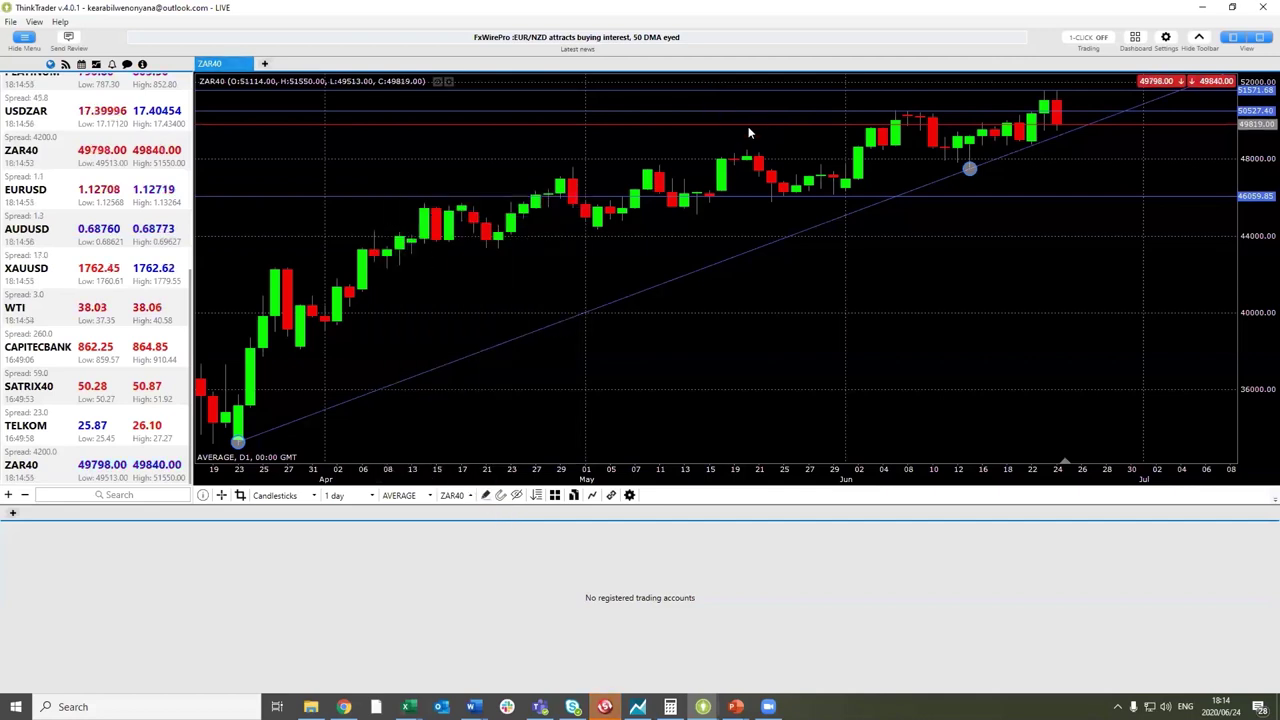
mouse_move(757, 158)
mouse_down()
mouse_move(826, 120)
mouse_move(891, 113)
mouse_up()
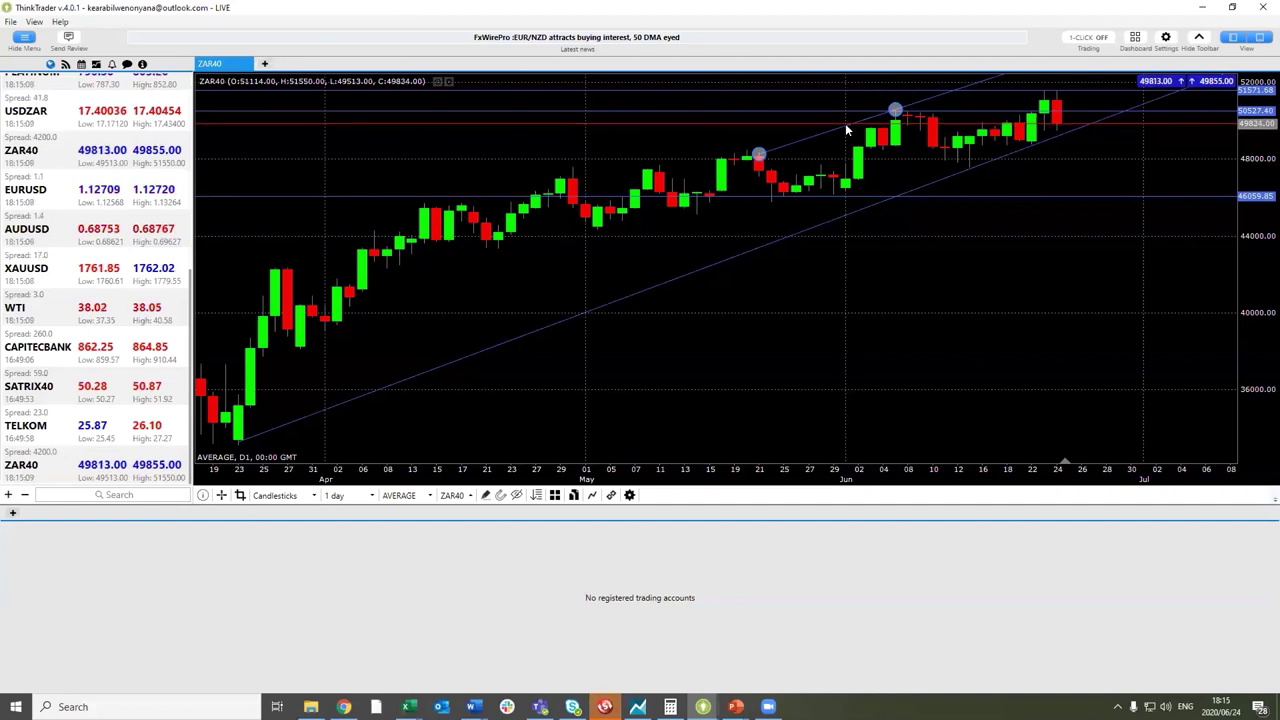
click(715, 110)
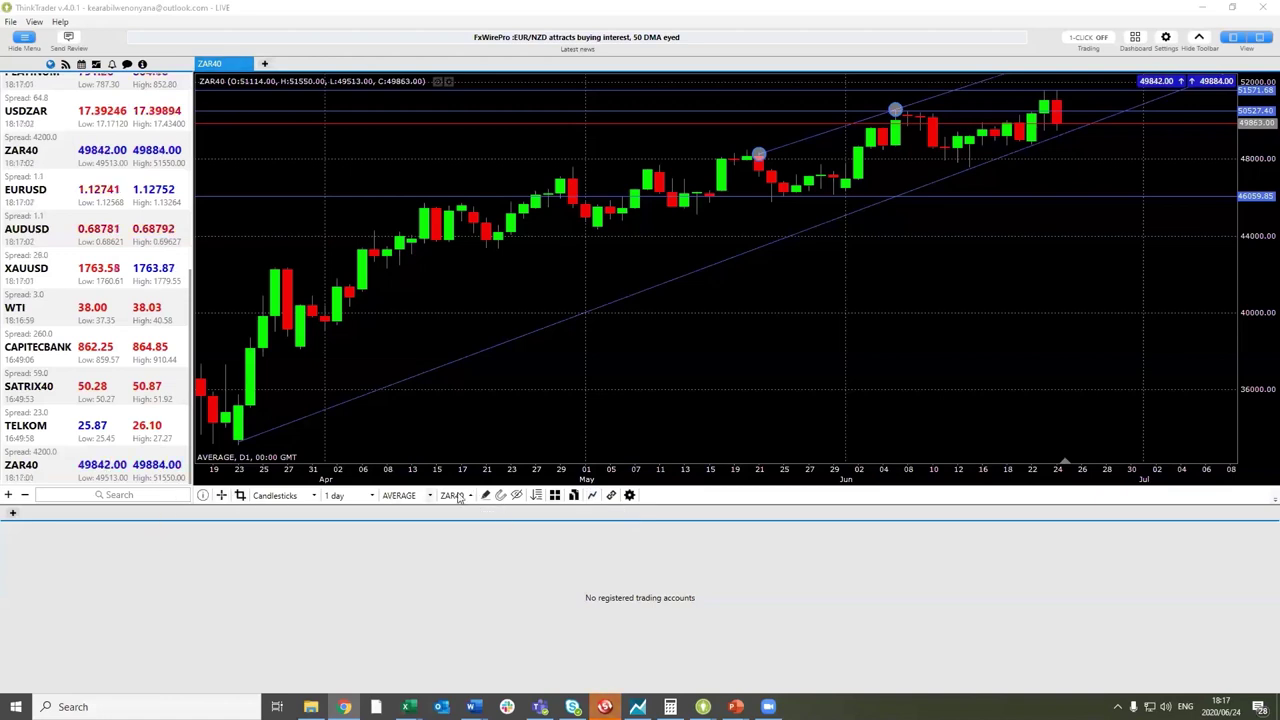
- Examine the list of common indicators available for the ZAR40 daily chart
click(592, 495)
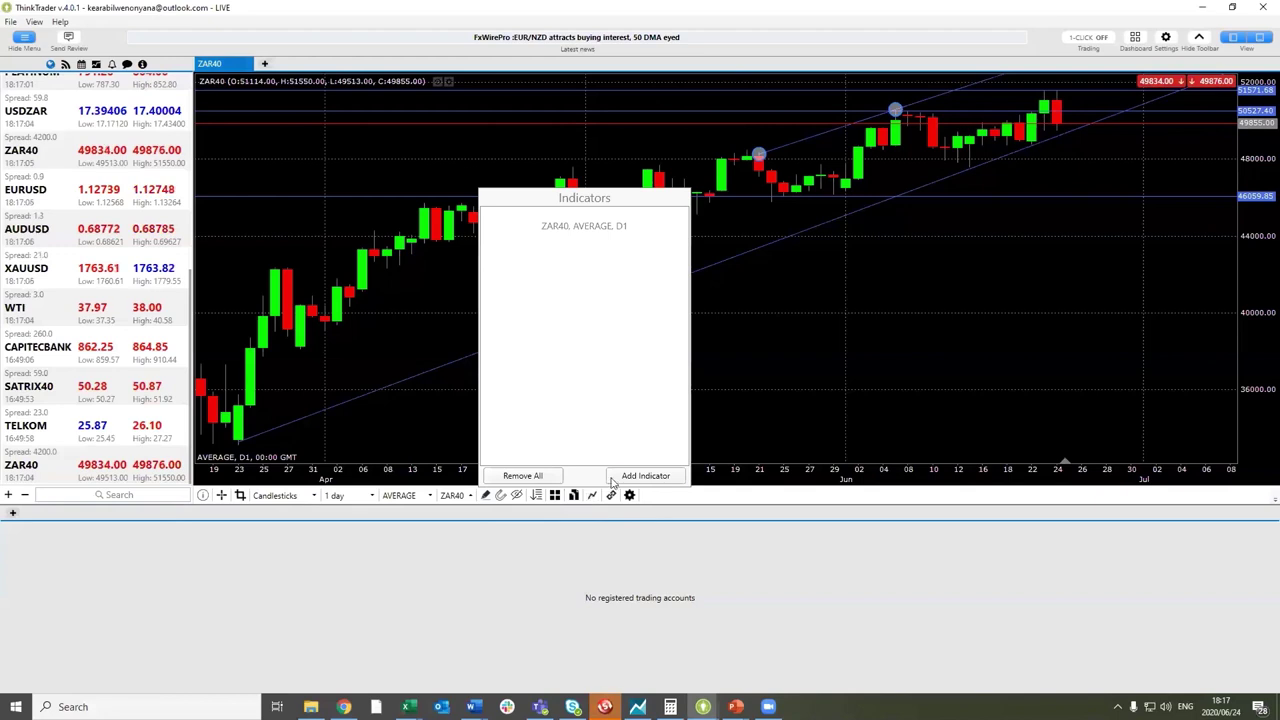
click(636, 476)
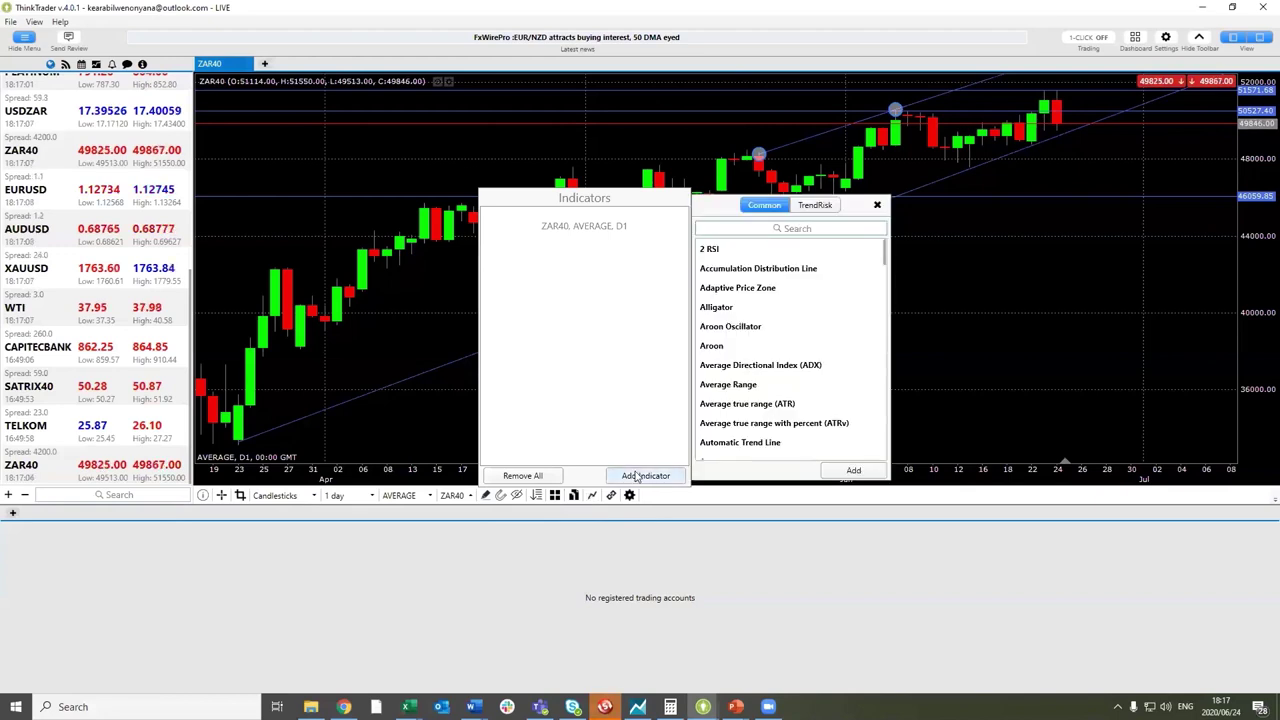
scroll(795, 280, down, 2)
scroll(795, 285, down, 10)
scroll(795, 305, down, 5)
scroll(796, 300, up, 14)
scroll(798, 296, up, 12)
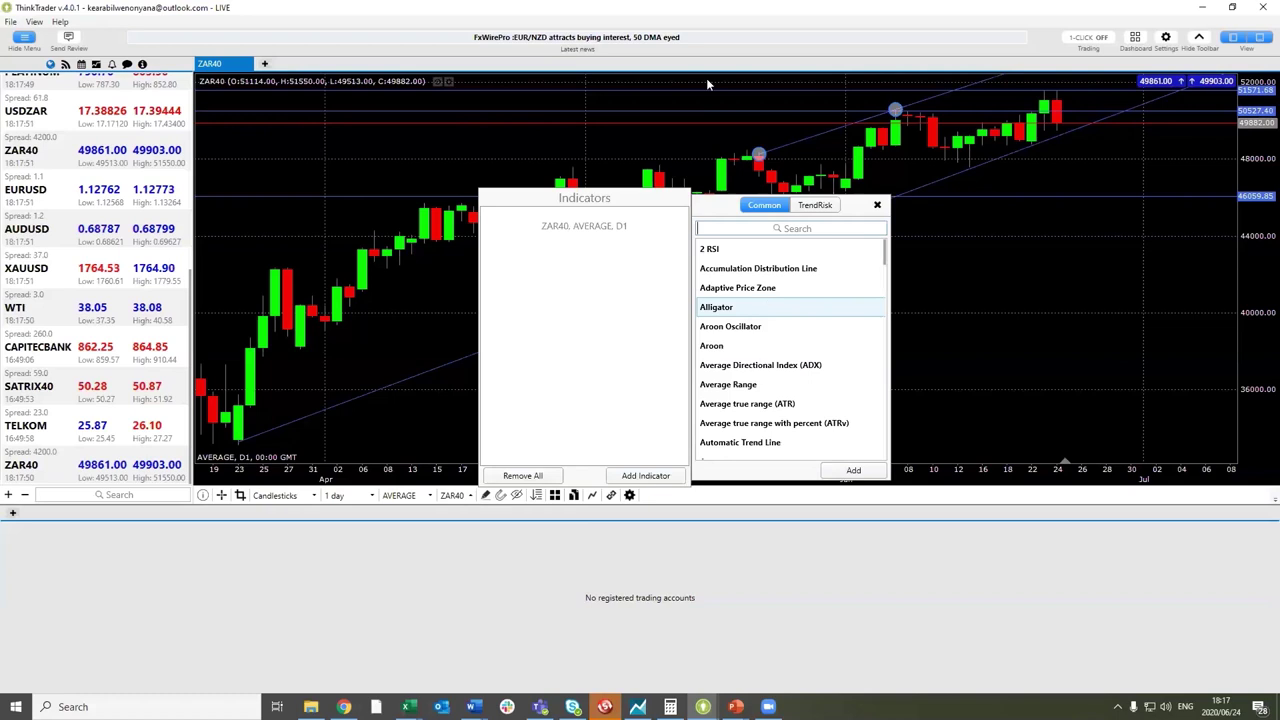
click(424, 200)
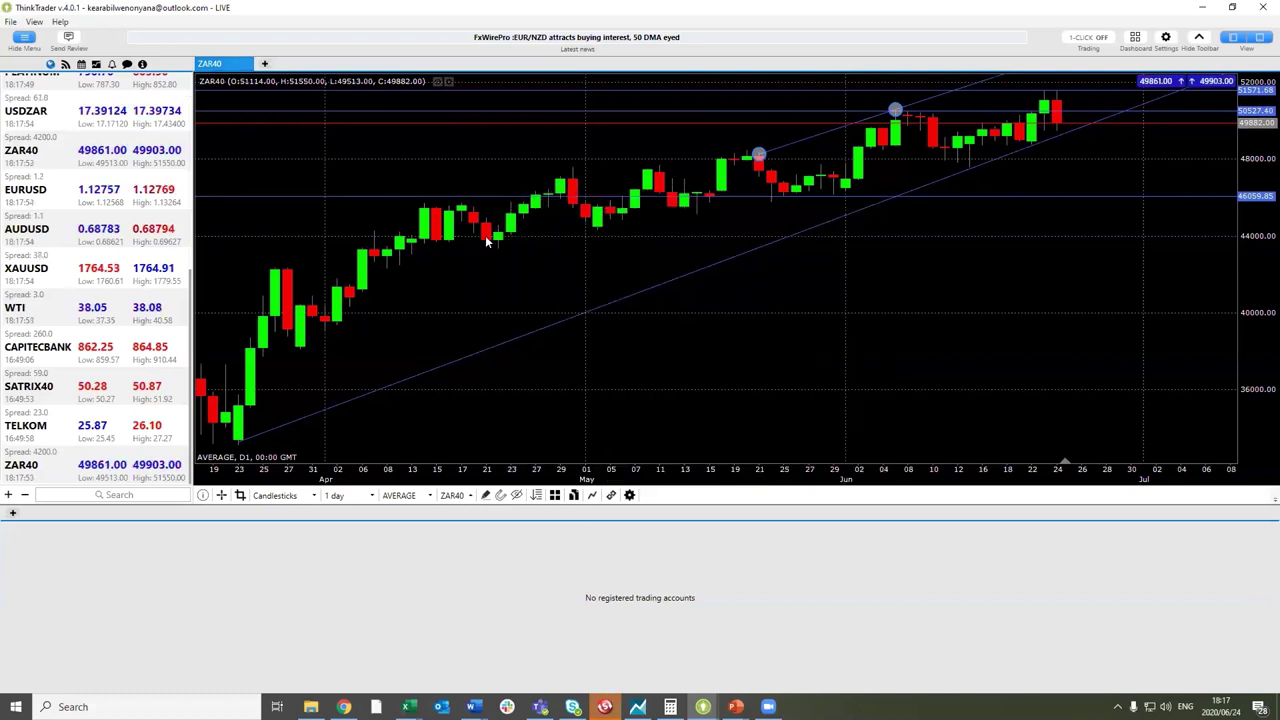
- Find the Simple moving average among the common indicators and add it to the ZAR40 daily chart
click(590, 495)
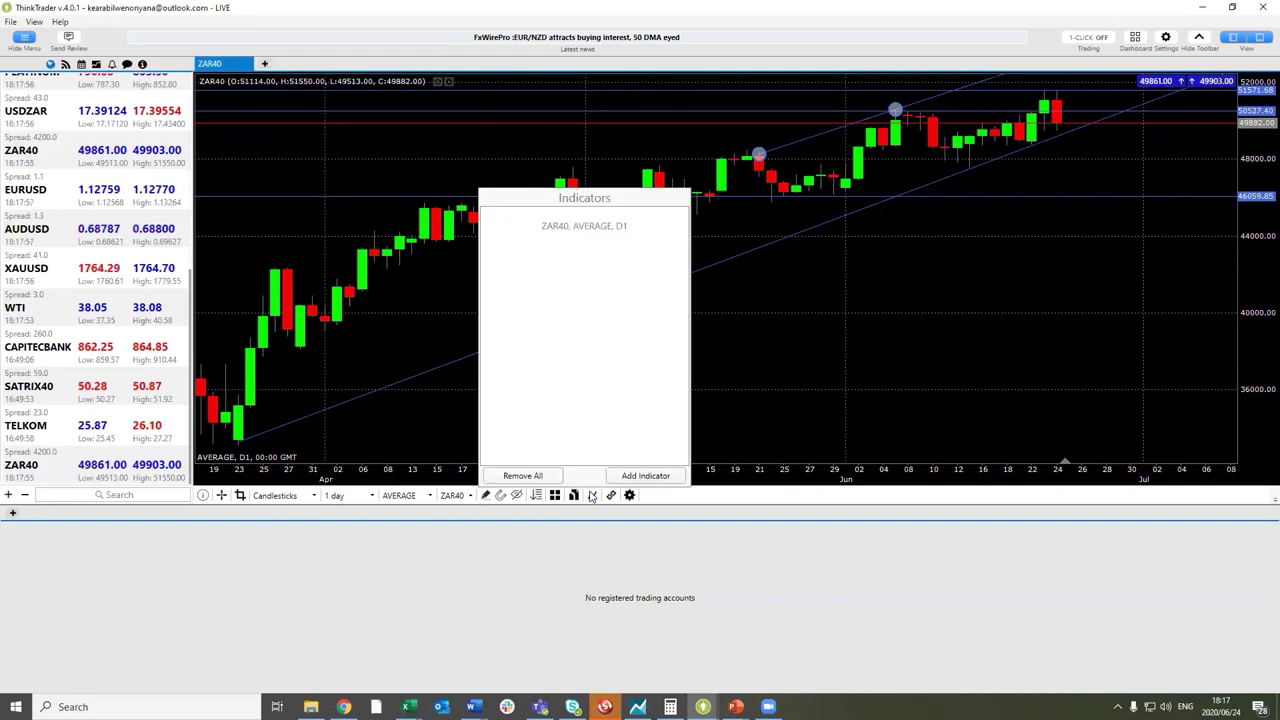
click(646, 475)
scroll(782, 366, down, 5)
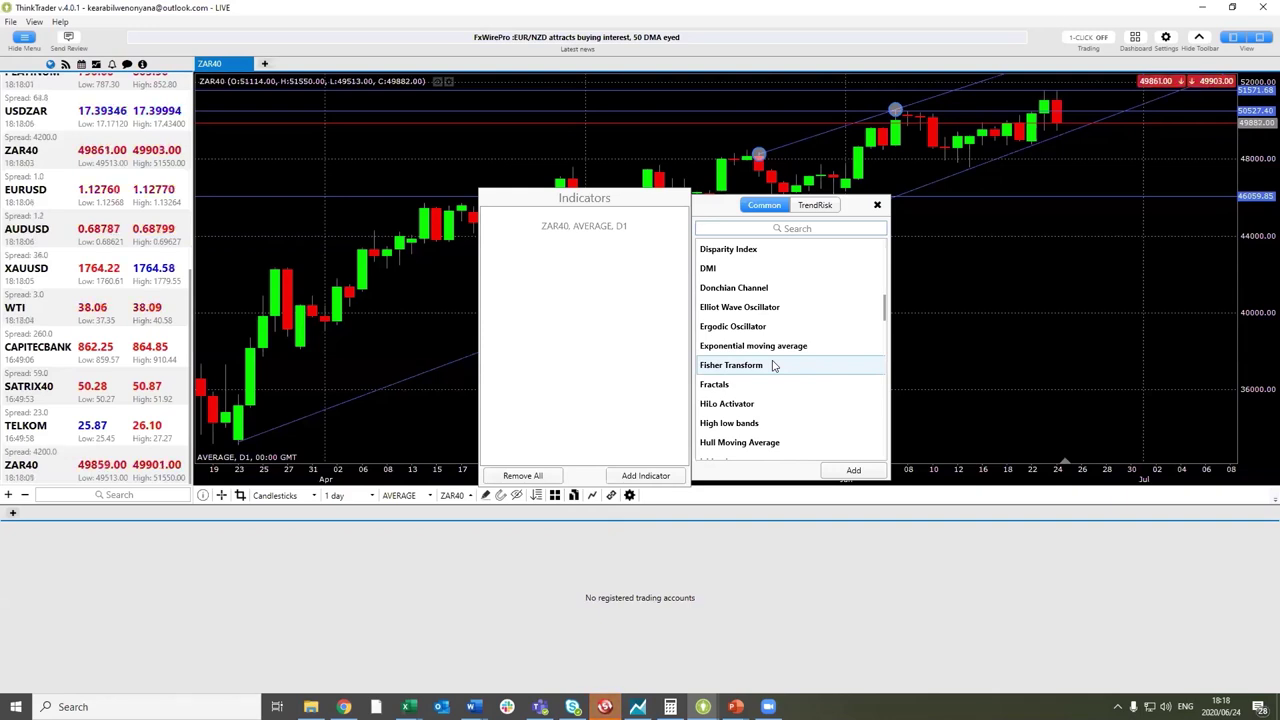
scroll(772, 365, down, 3)
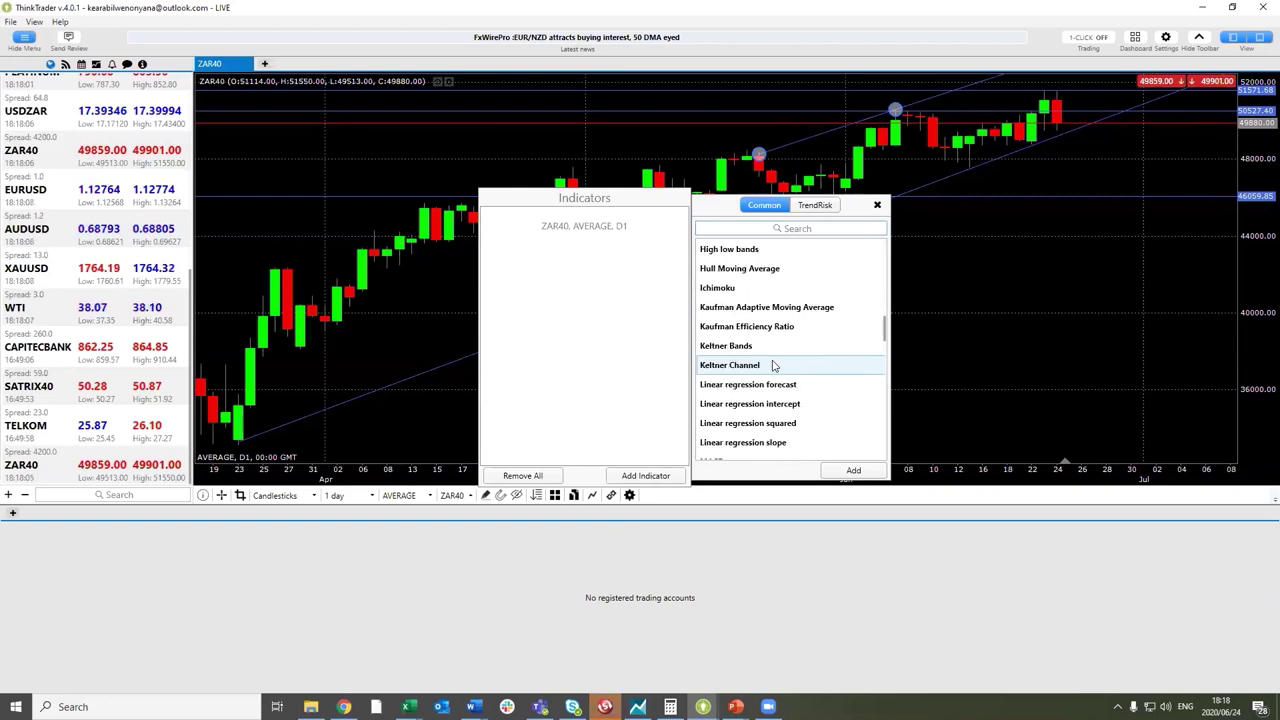
scroll(772, 365, down, 3)
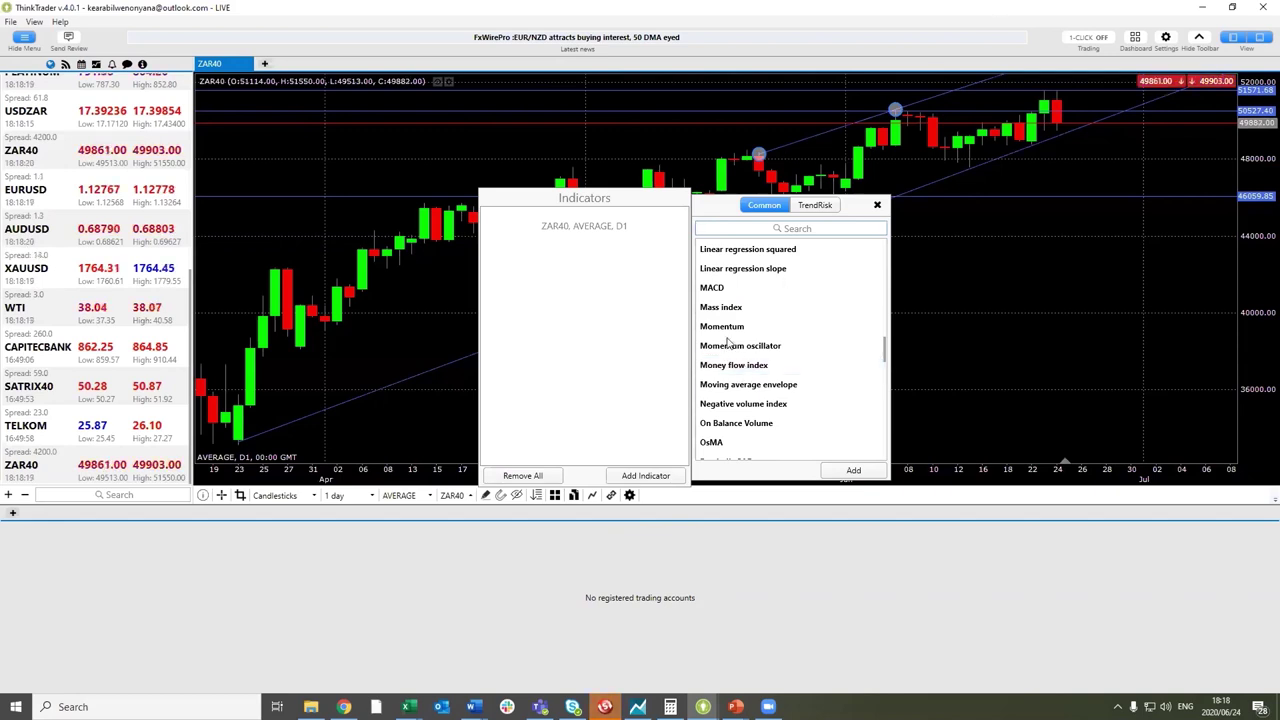
click(767, 229)
text(simpl)
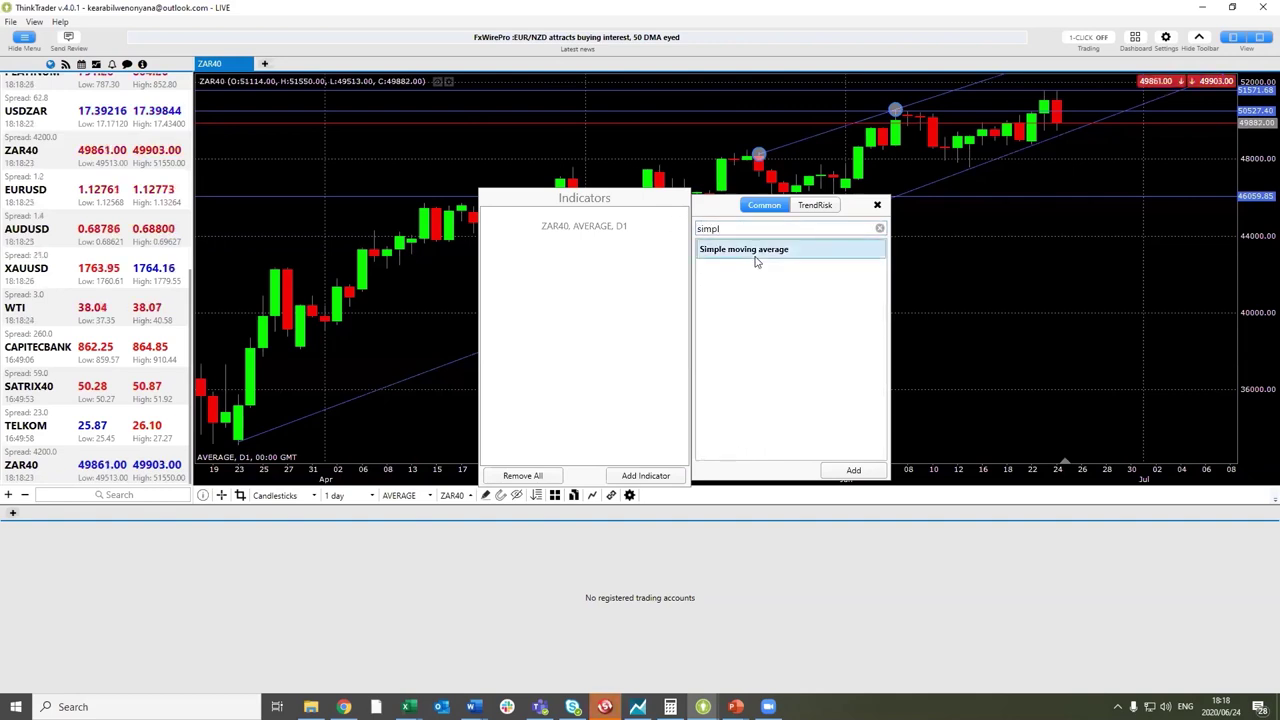
click(853, 470)
click(1038, 320)
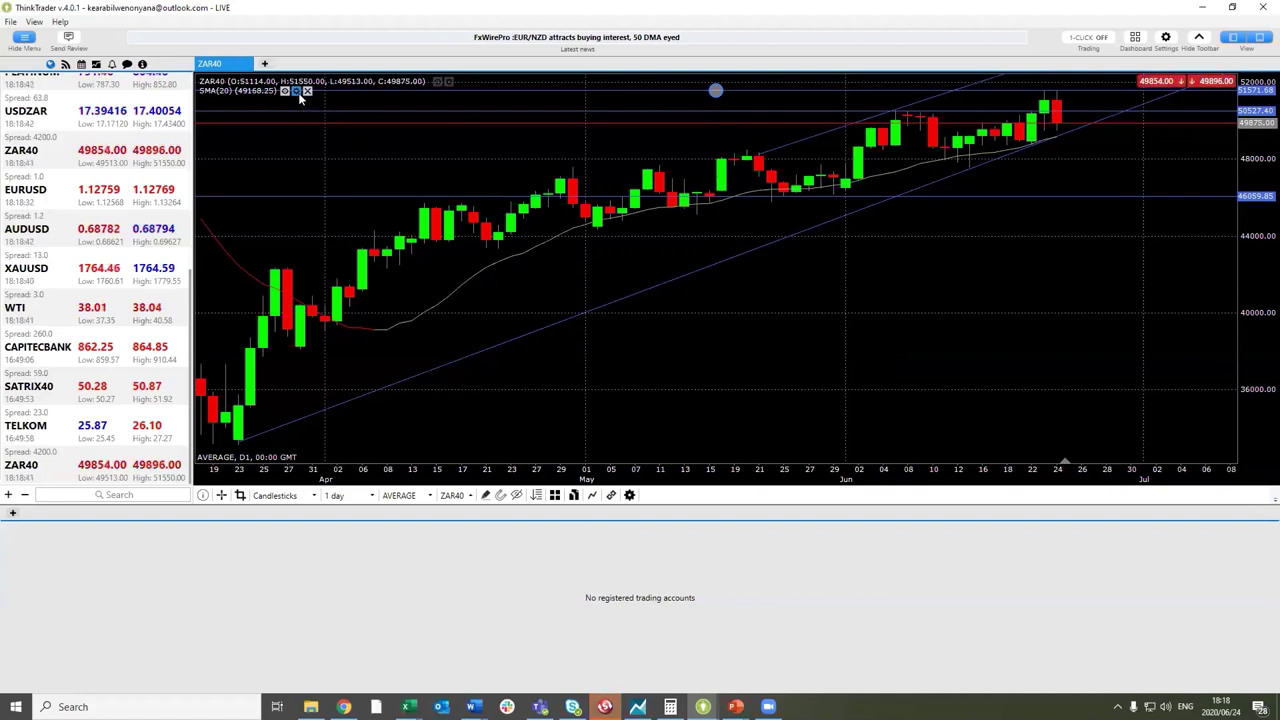
- Review the simple moving average's parameter and style settings, leaving them as they are
click(343, 706)
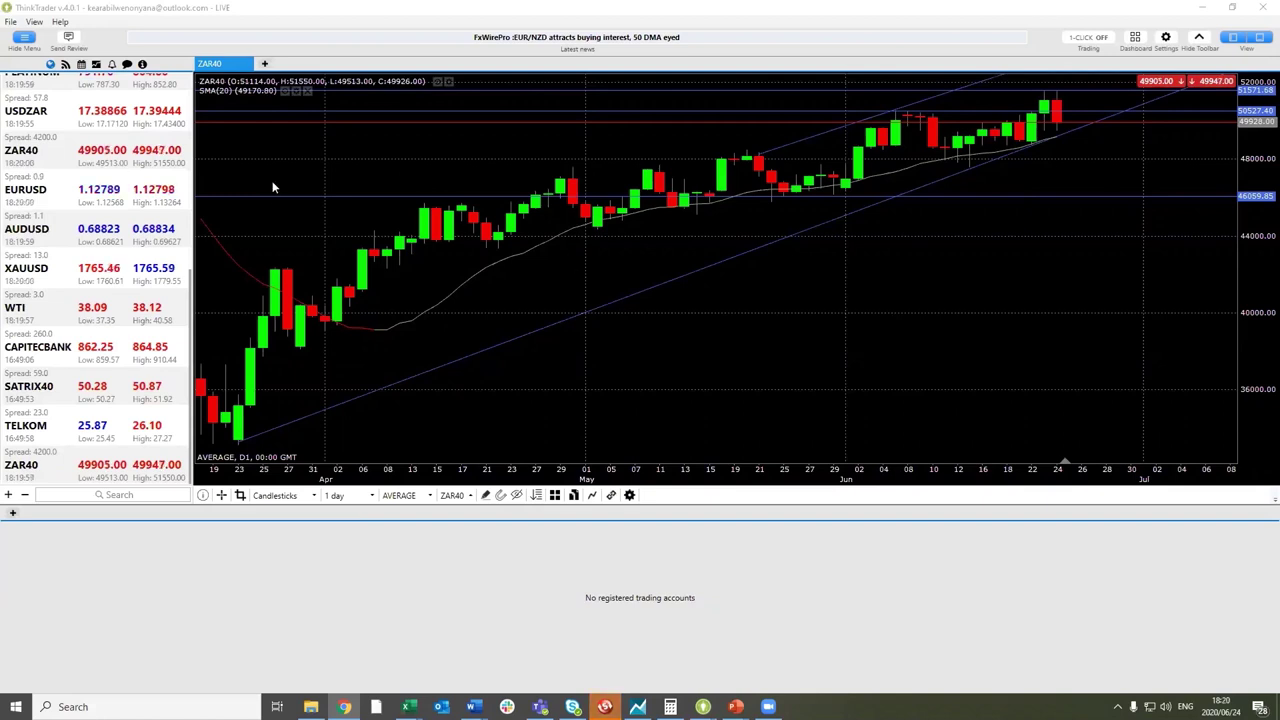
click(296, 91)
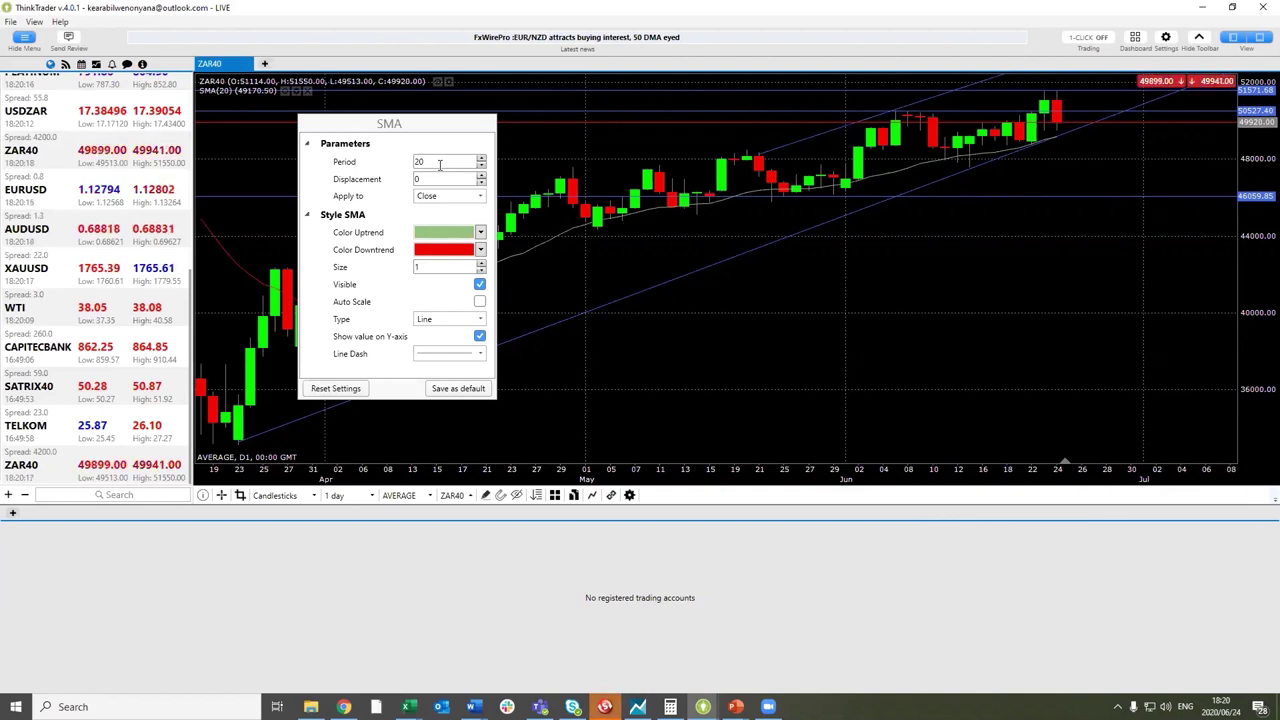
click(520, 363)
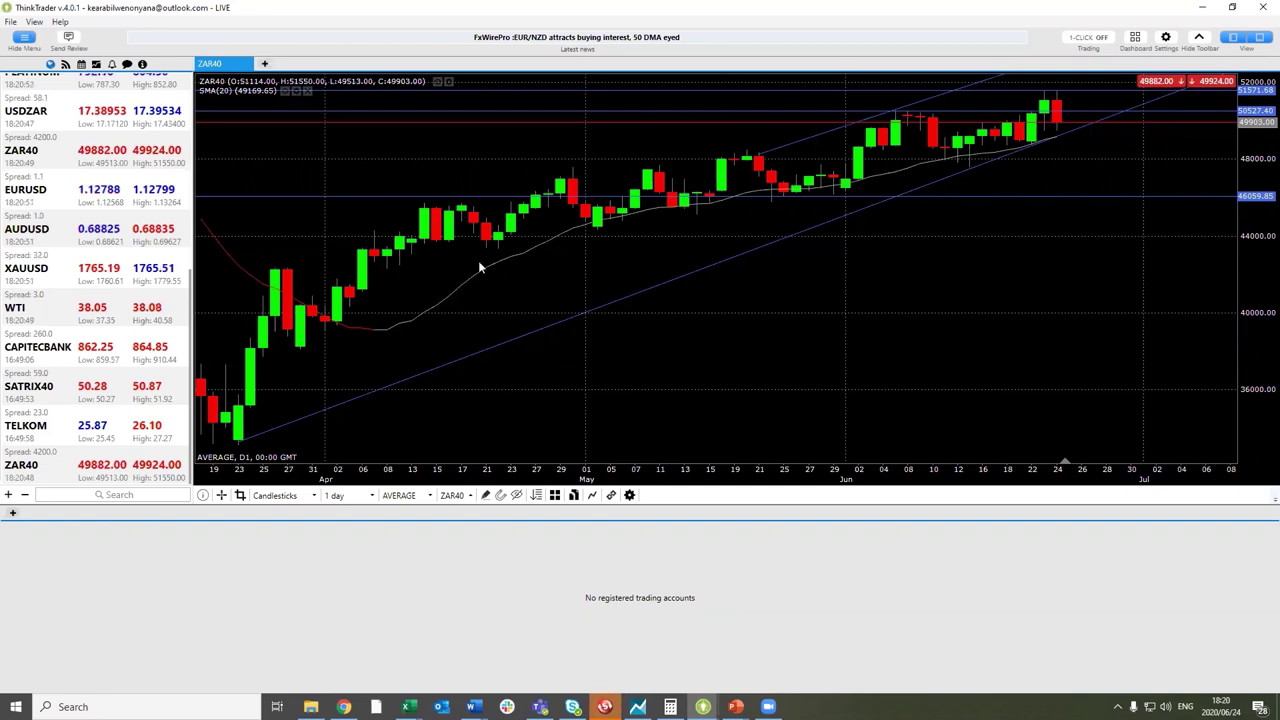
click(296, 90)
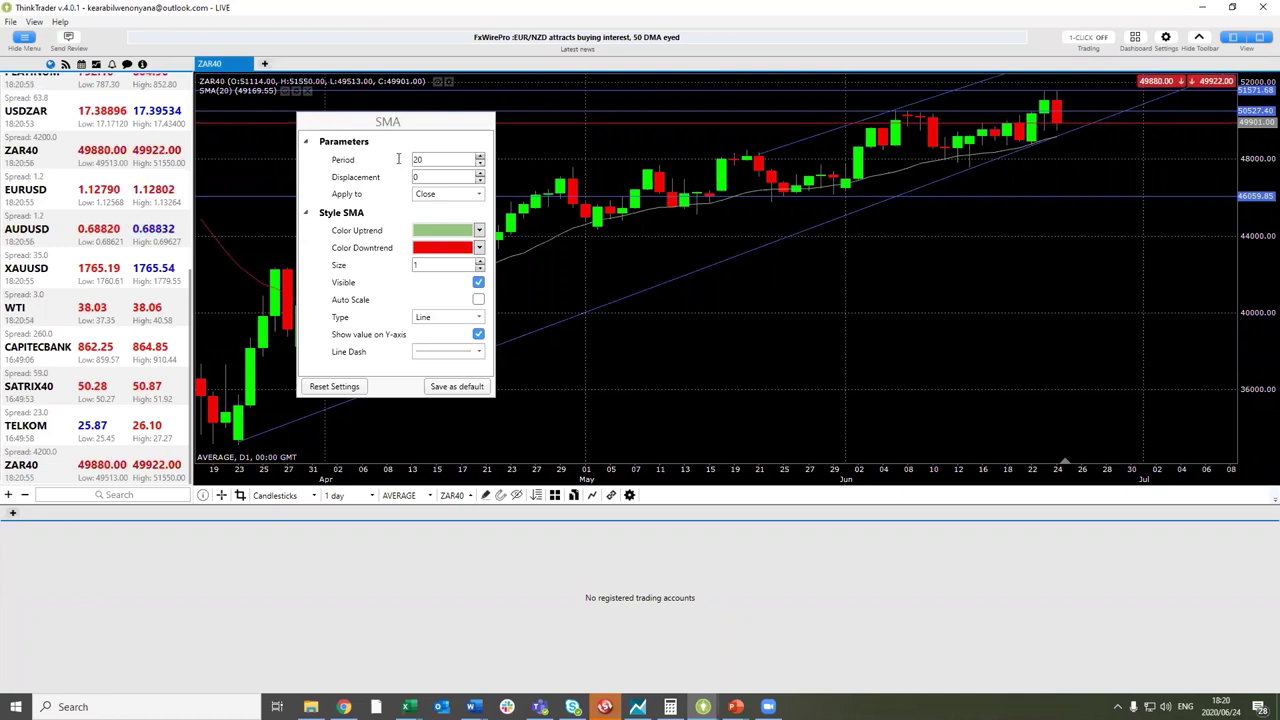
key(Escape)
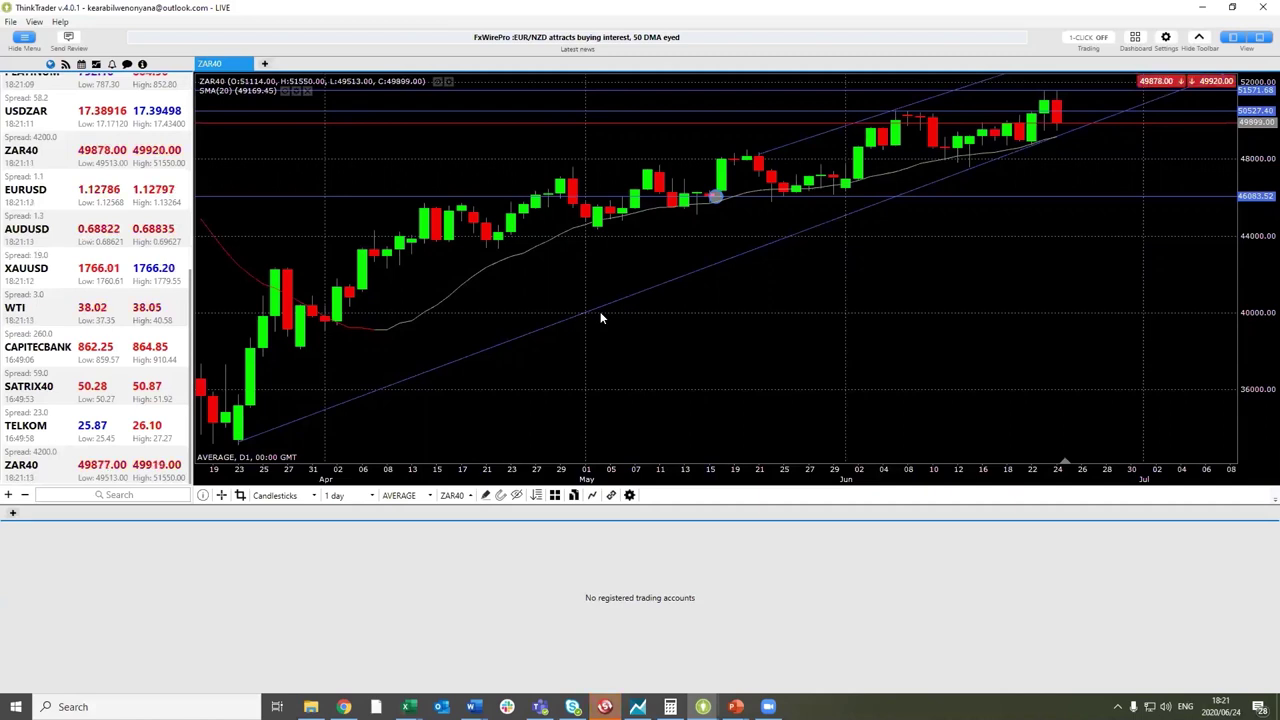
click(343, 706)
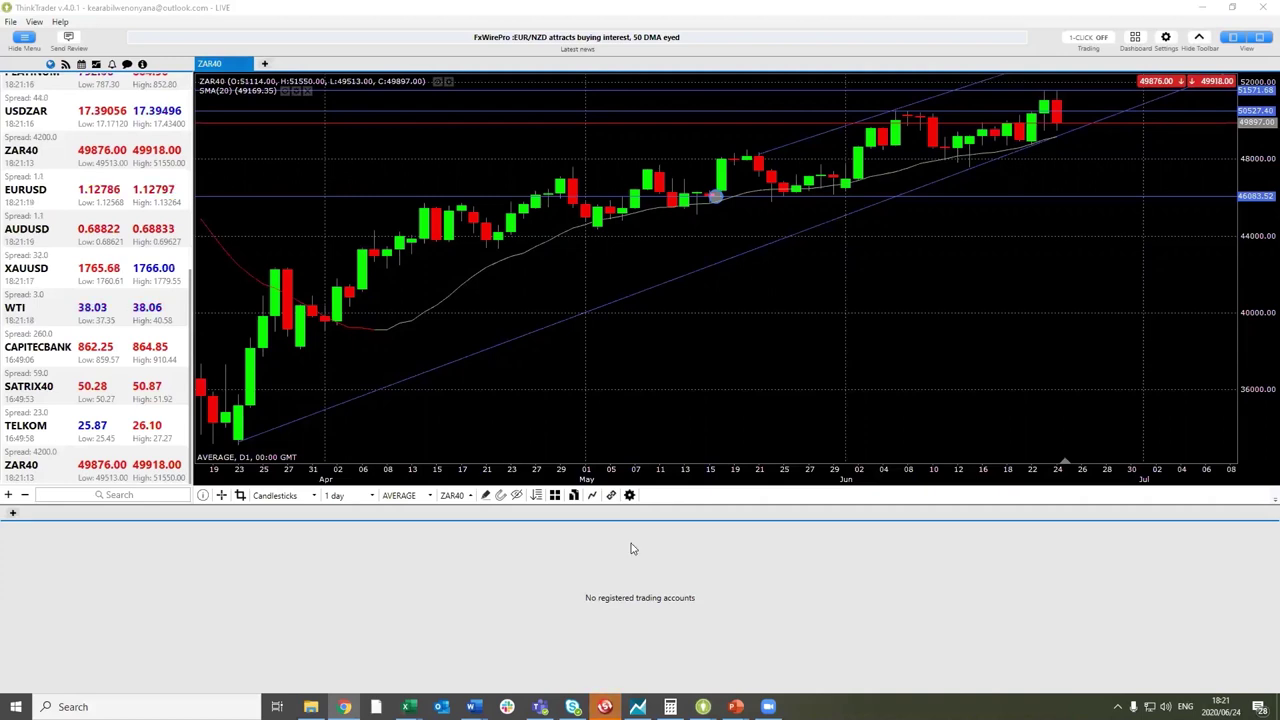
- Find the Relative strength index with the search term "rsi" and add it beneath the ZAR40 price chart
click(597, 499)
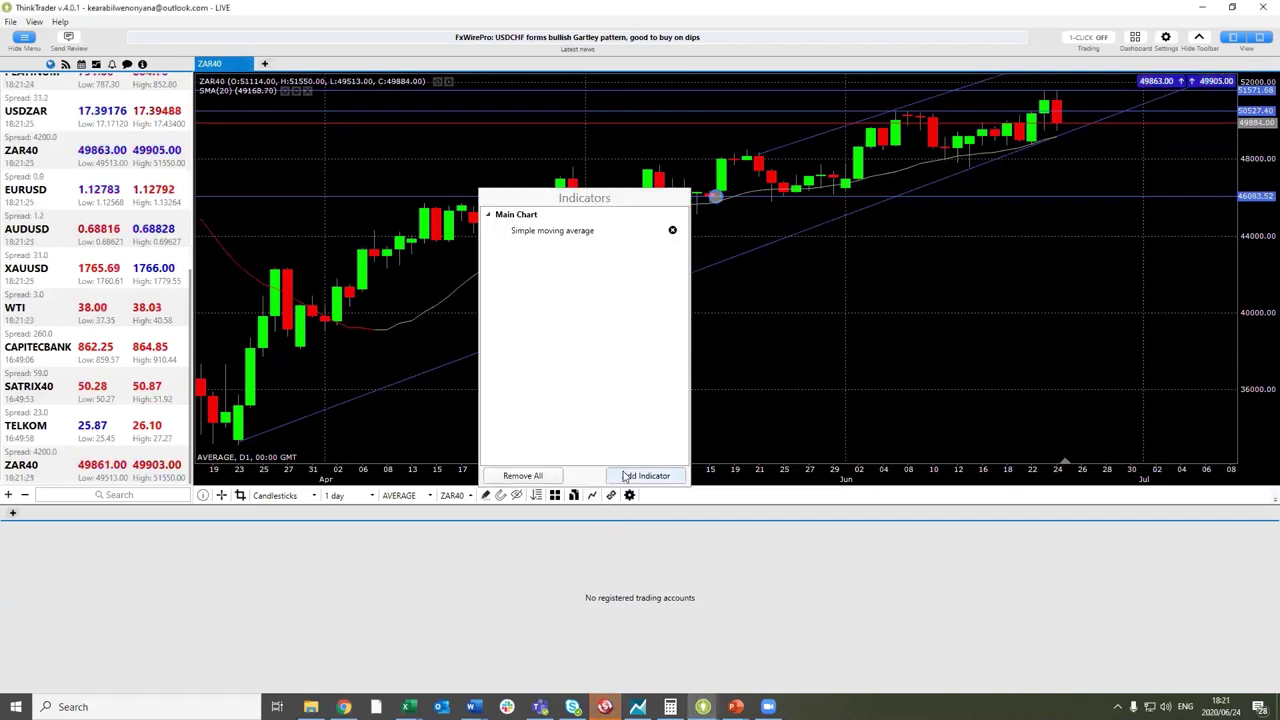
click(622, 476)
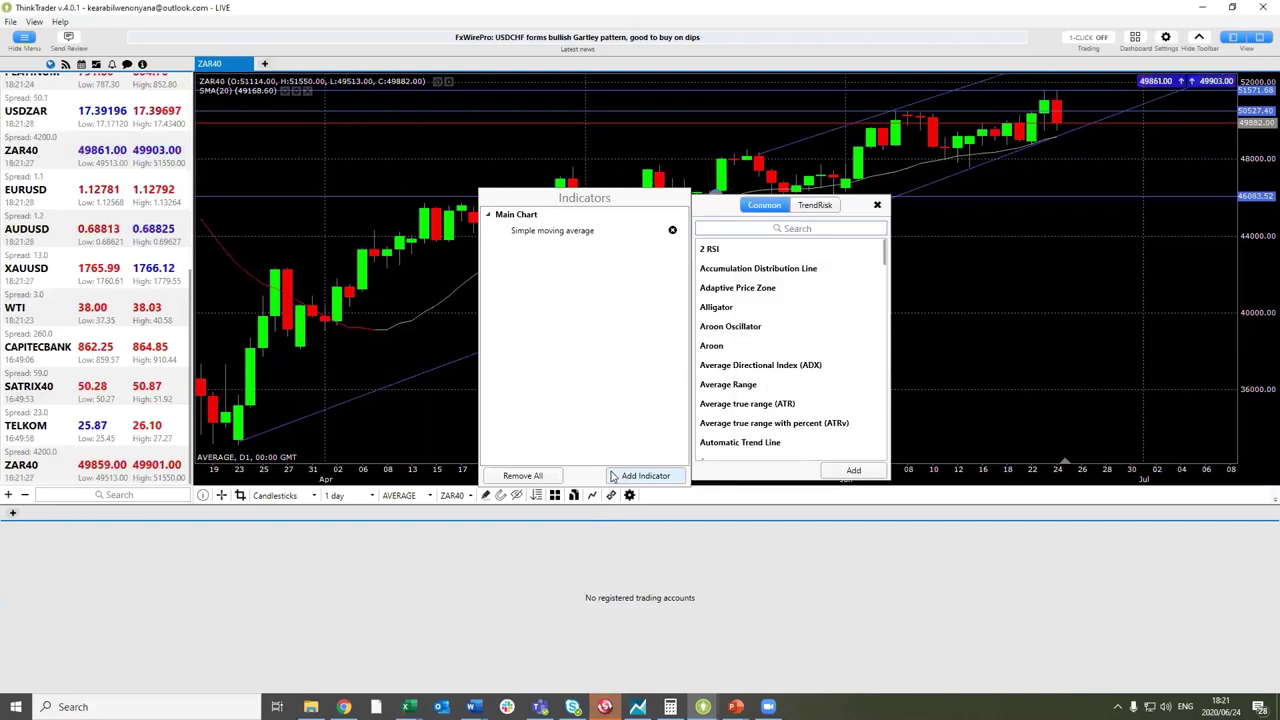
click(709, 227)
text(rs)
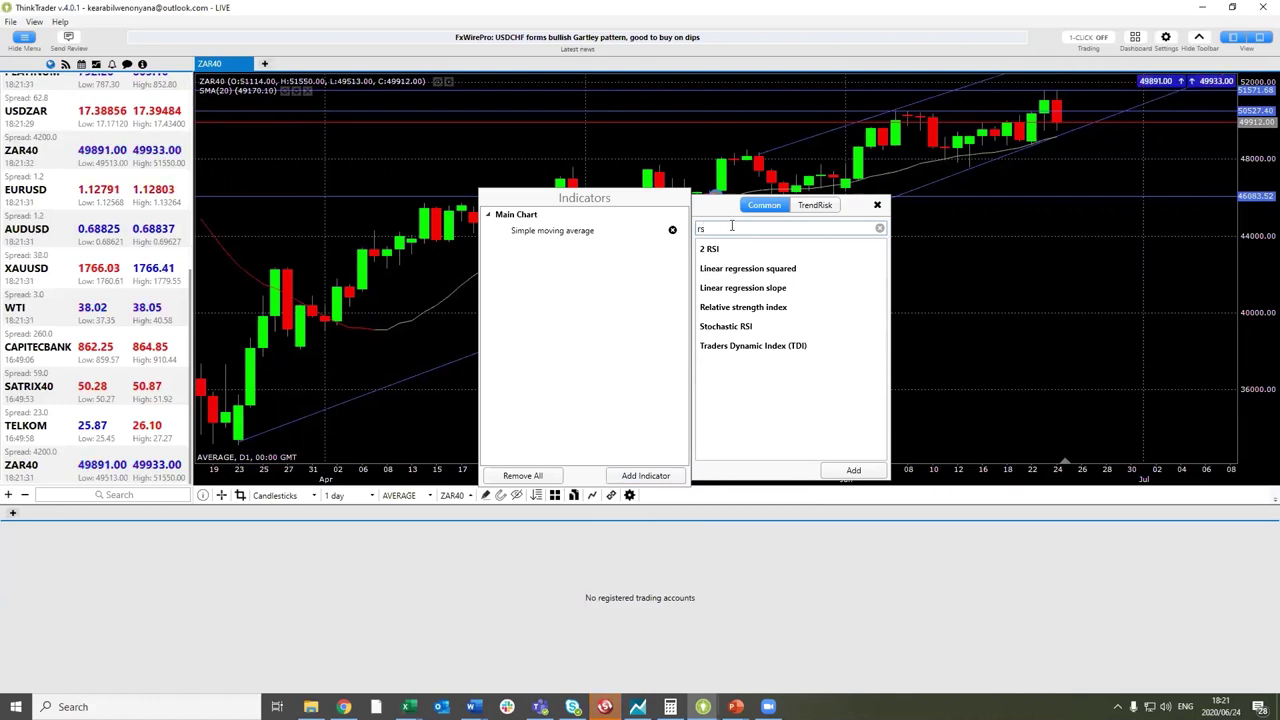
text(i)
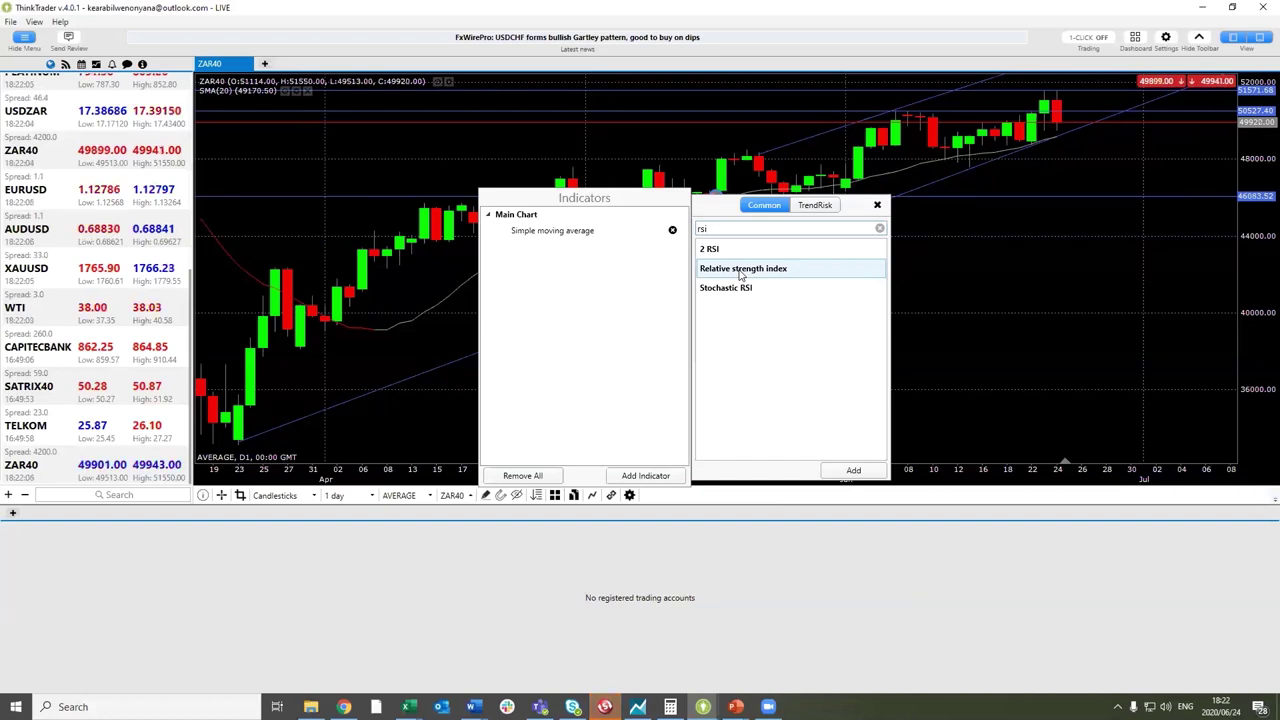
click(741, 270)
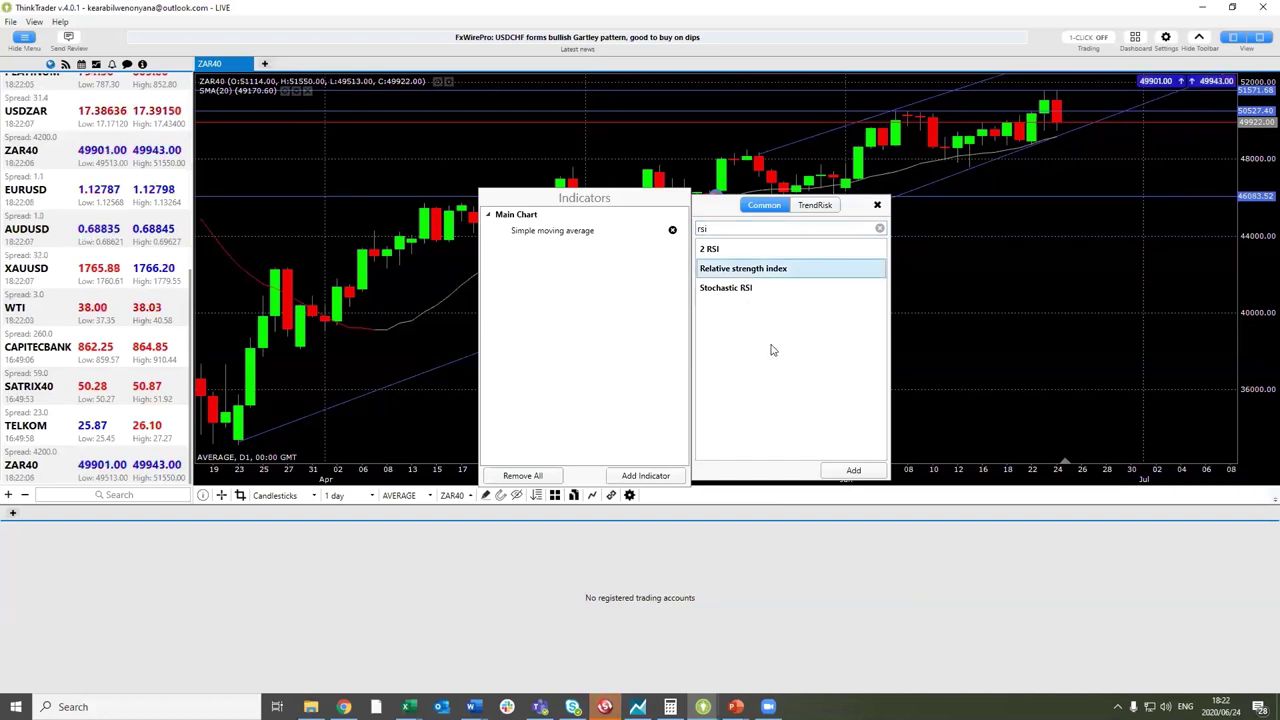
click(854, 471)
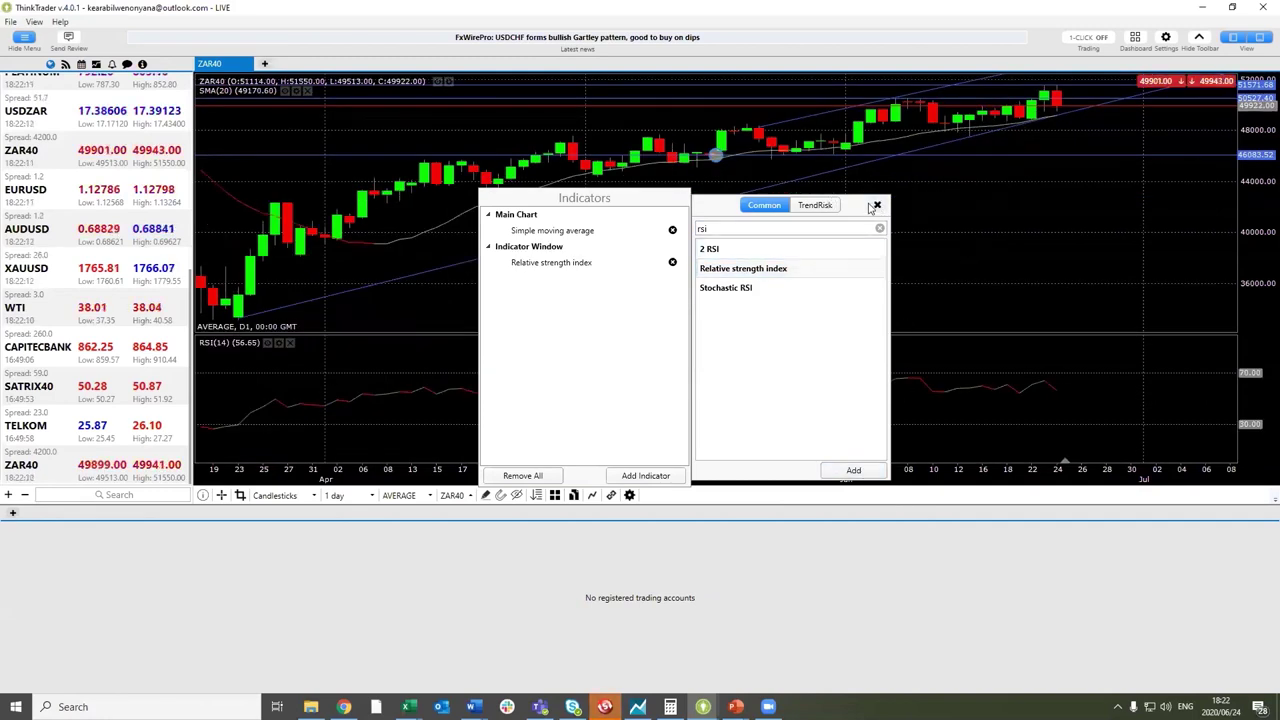
click(925, 192)
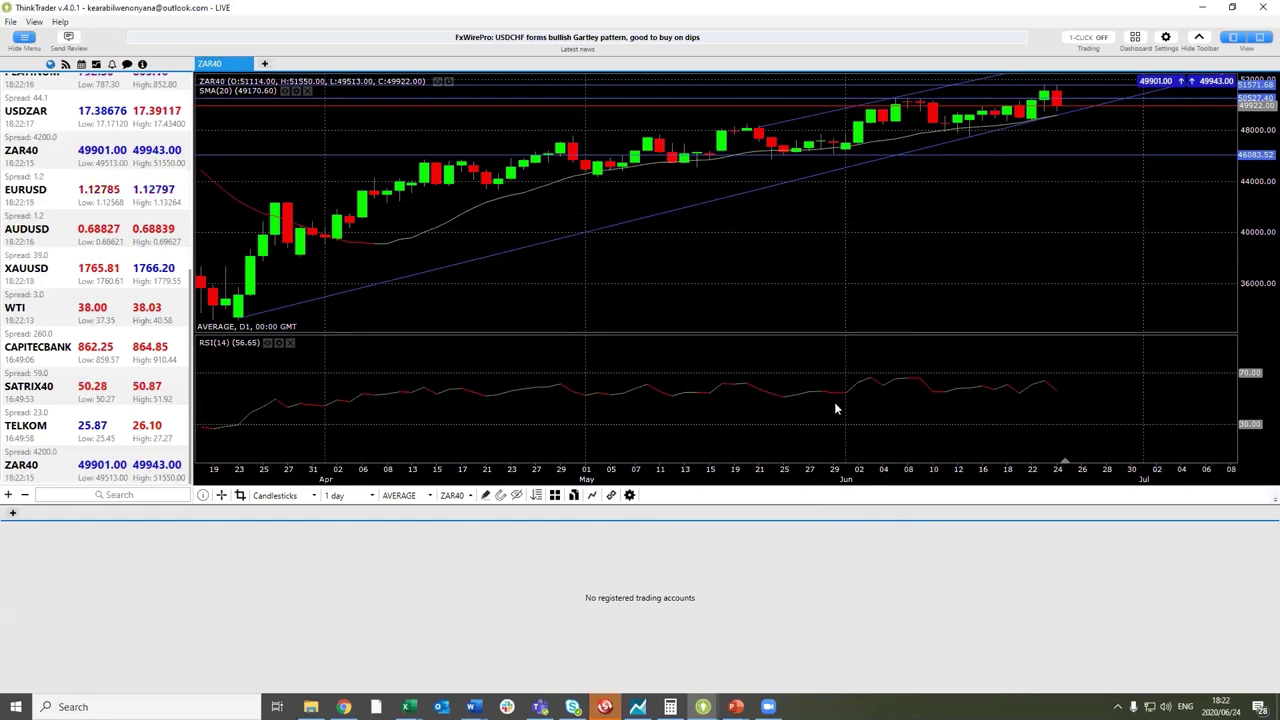
- Examine the relative strength index and recent ZAR40 candles against the moving average and channel lines at different time spans
scroll(1000, 250, down, 2)
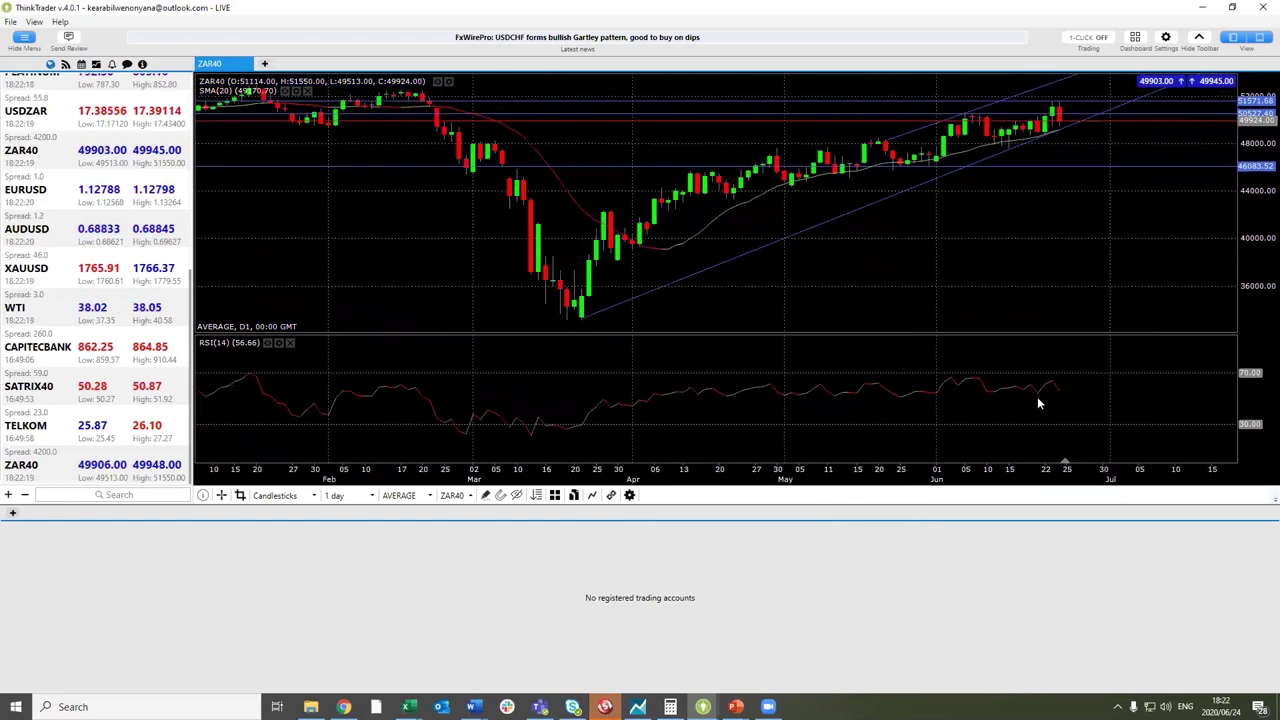
scroll(1041, 387, up, 2)
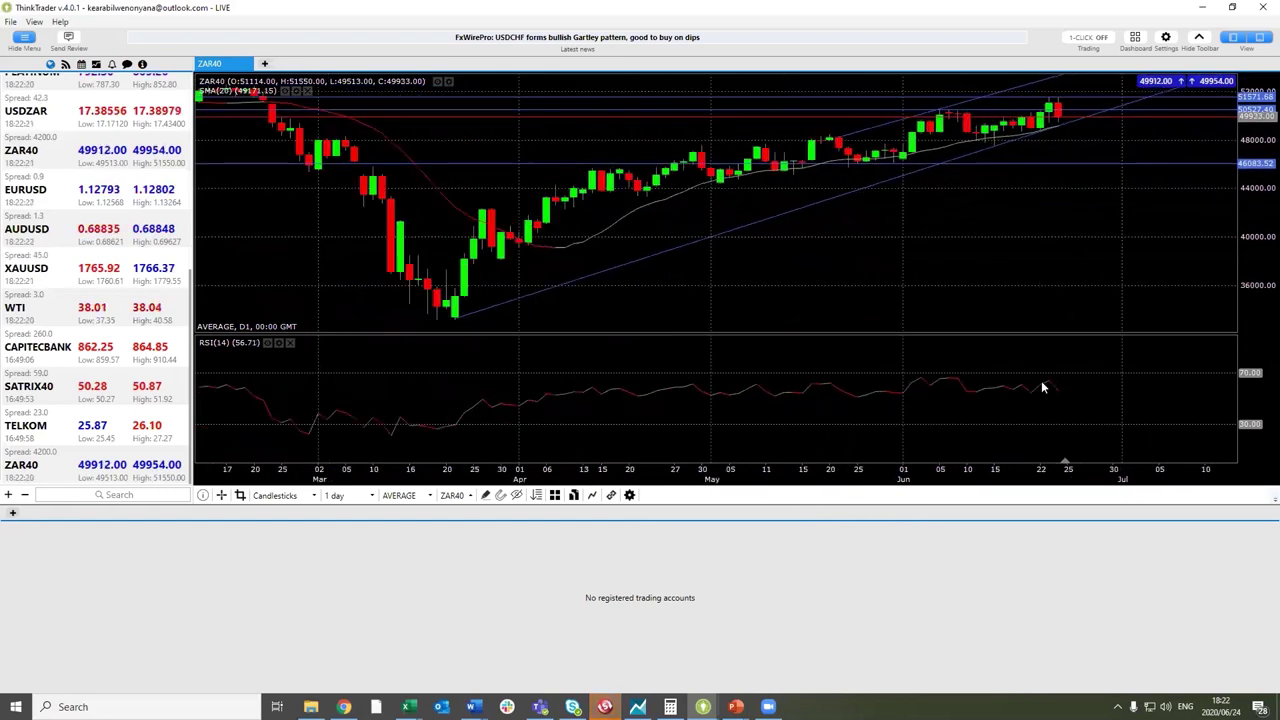
scroll(1041, 384, up, 2)
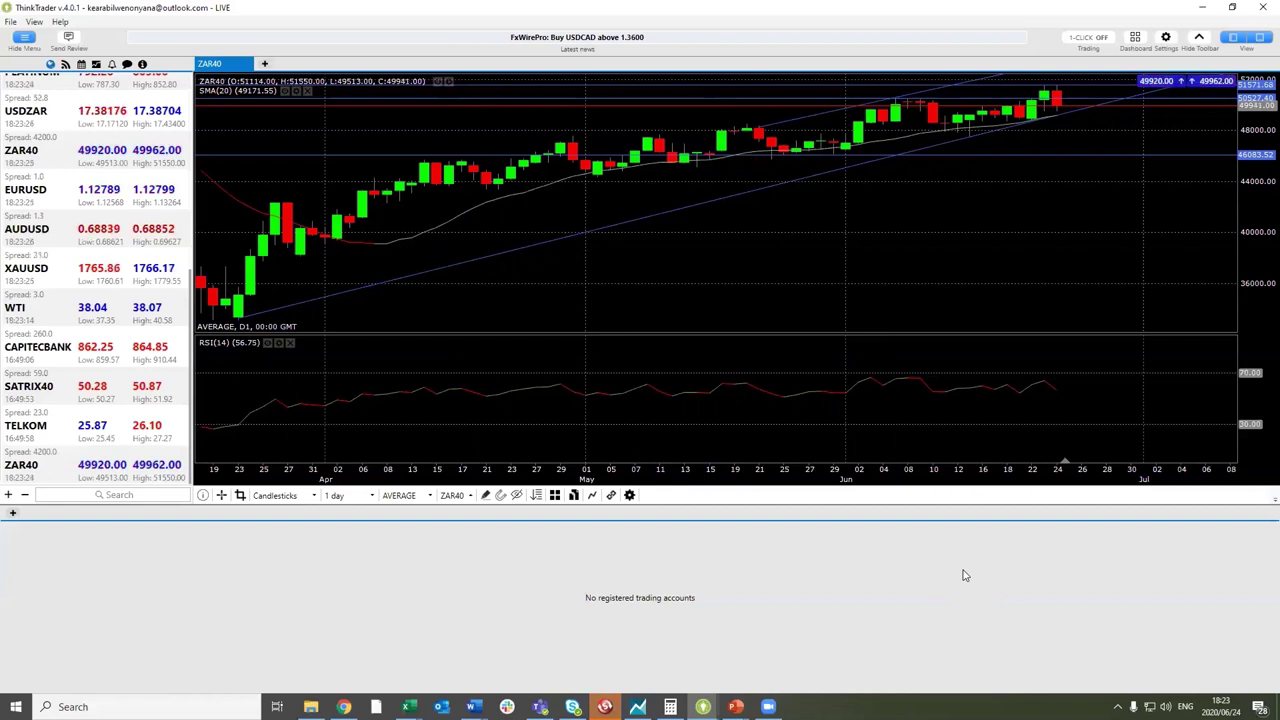
click(1062, 118)
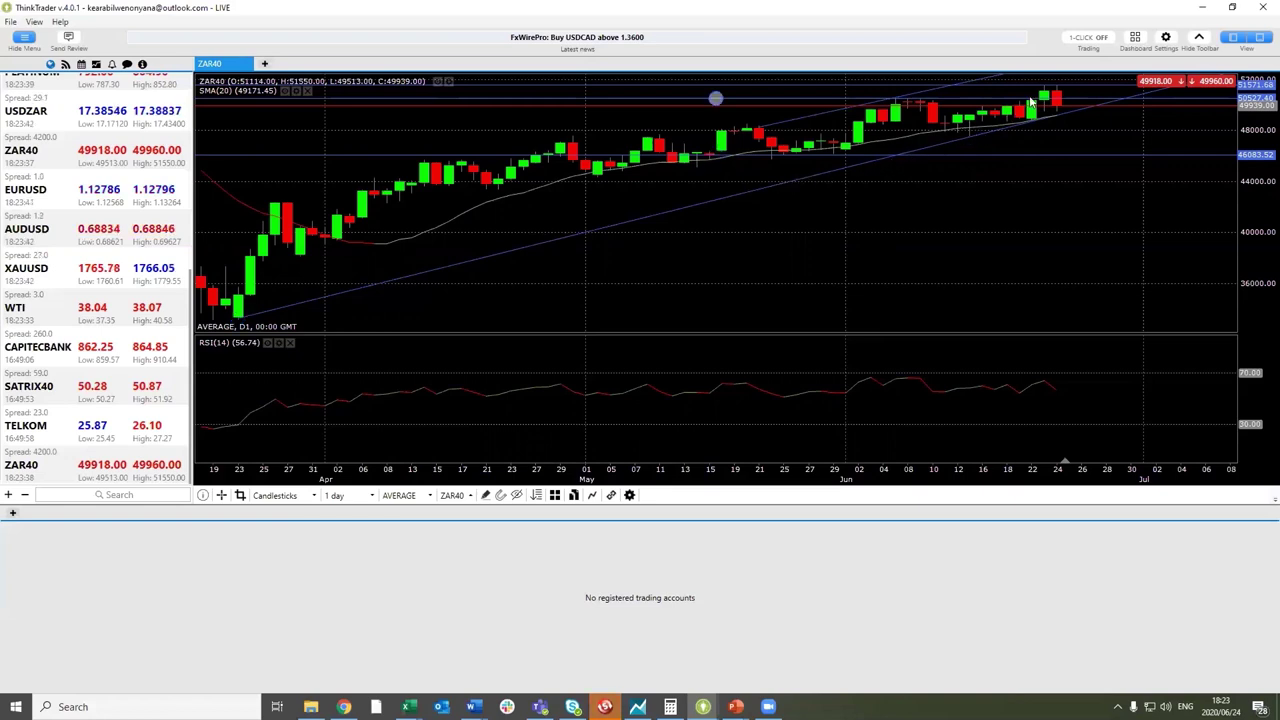
scroll(1030, 102, up, 2)
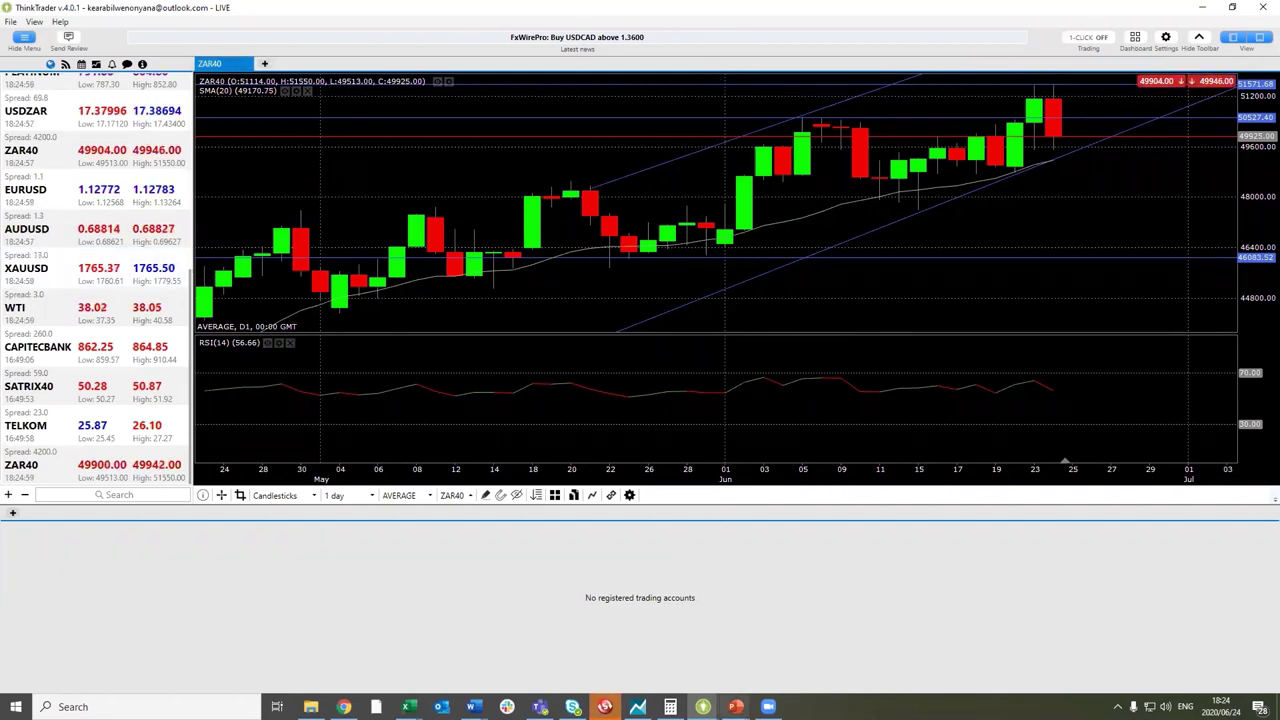
- Switch to the PowerPoint presentation and review the slide with today's agenda
mouse_move(735, 706)
click(739, 683)
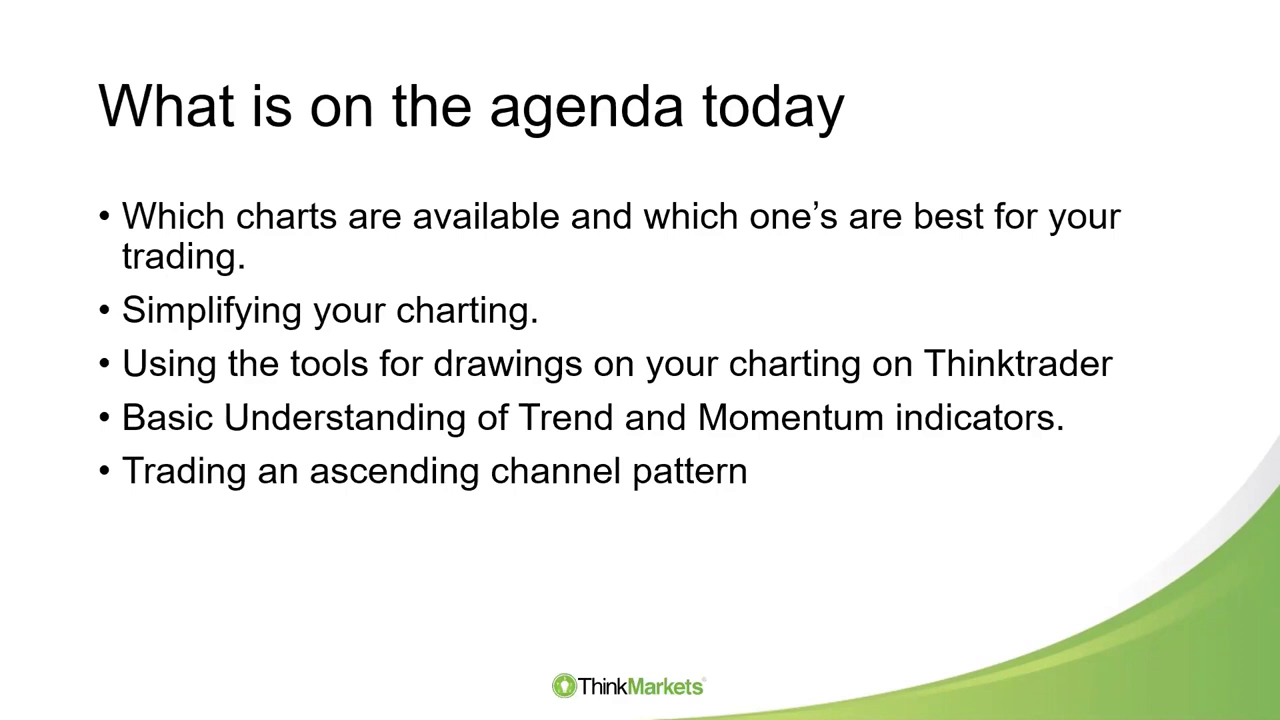
- Switch to the browser and open the ThinkPortal client login from the ThinkMarkets website
key(alt+Tab)
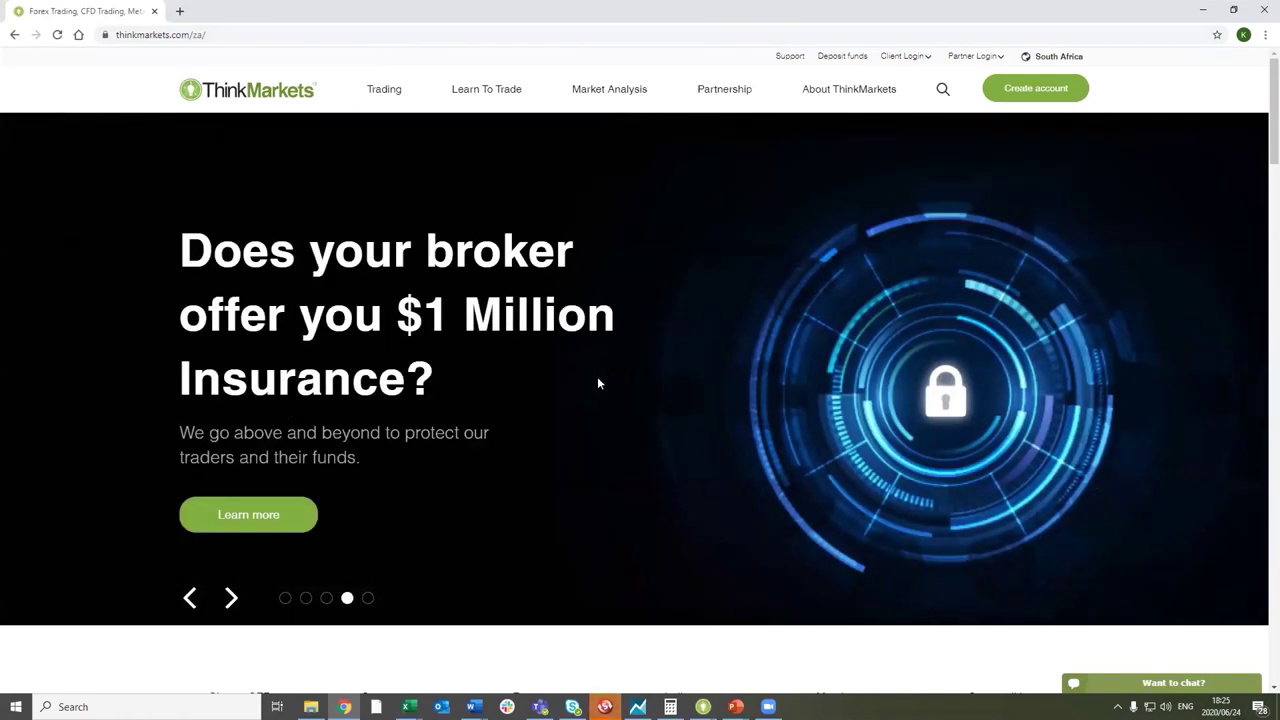
mouse_move(910, 56)
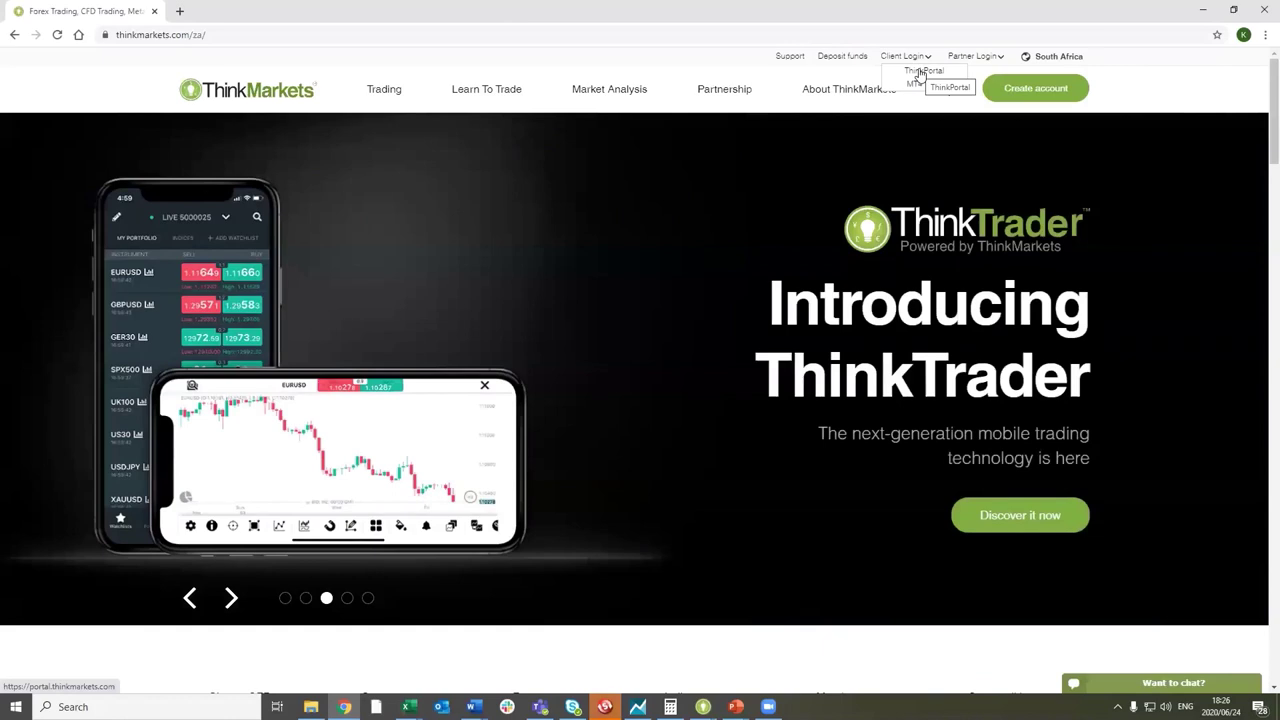
click(919, 73)
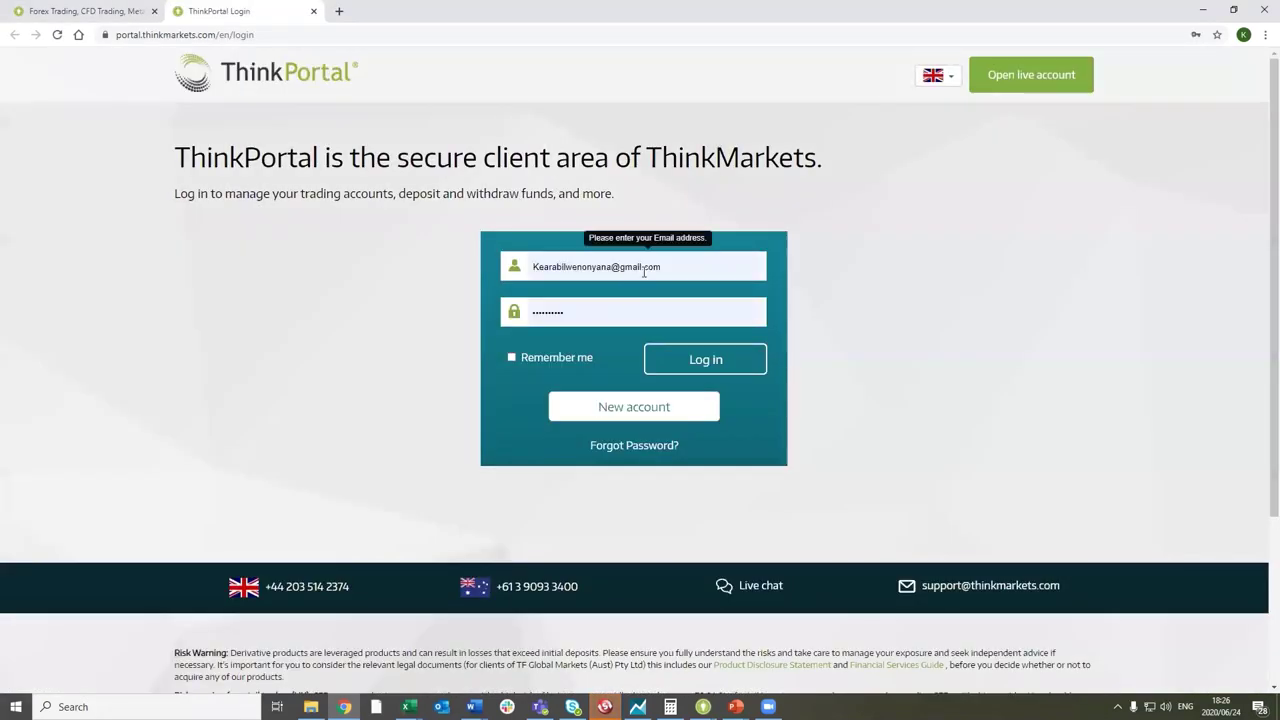
- Replace the domain of the prefilled account e-mail on the ThinkPortal login form and log in with the saved password
click(642, 264)
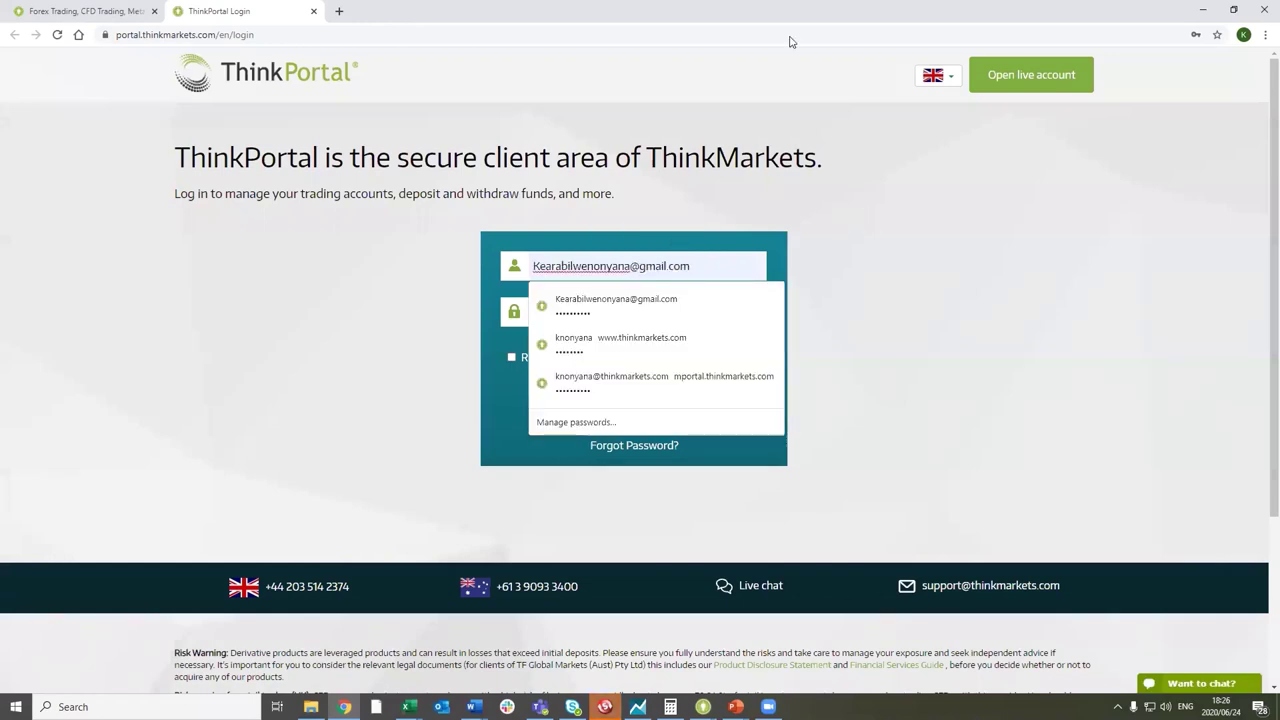
key(BackSpace)
key(BackSpace)
key(BackSpace)
key(BackSpace)
key(BackSpace)
text(outlook)
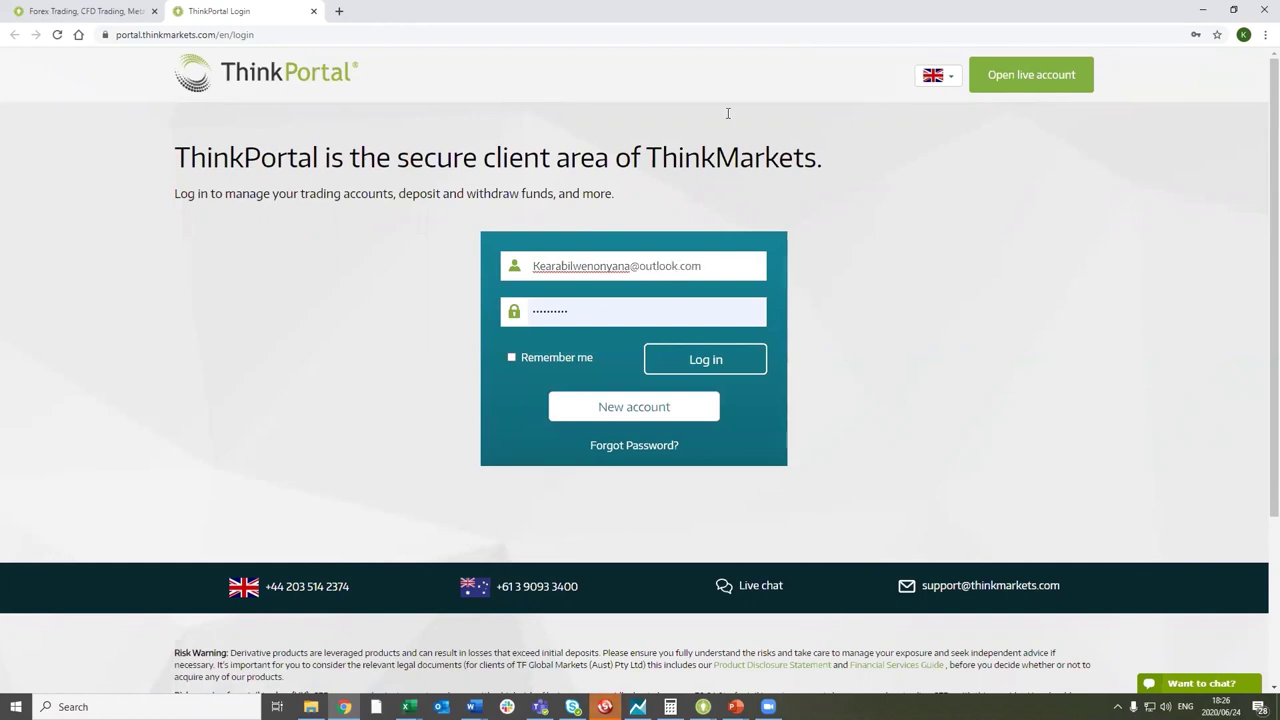
click(689, 366)
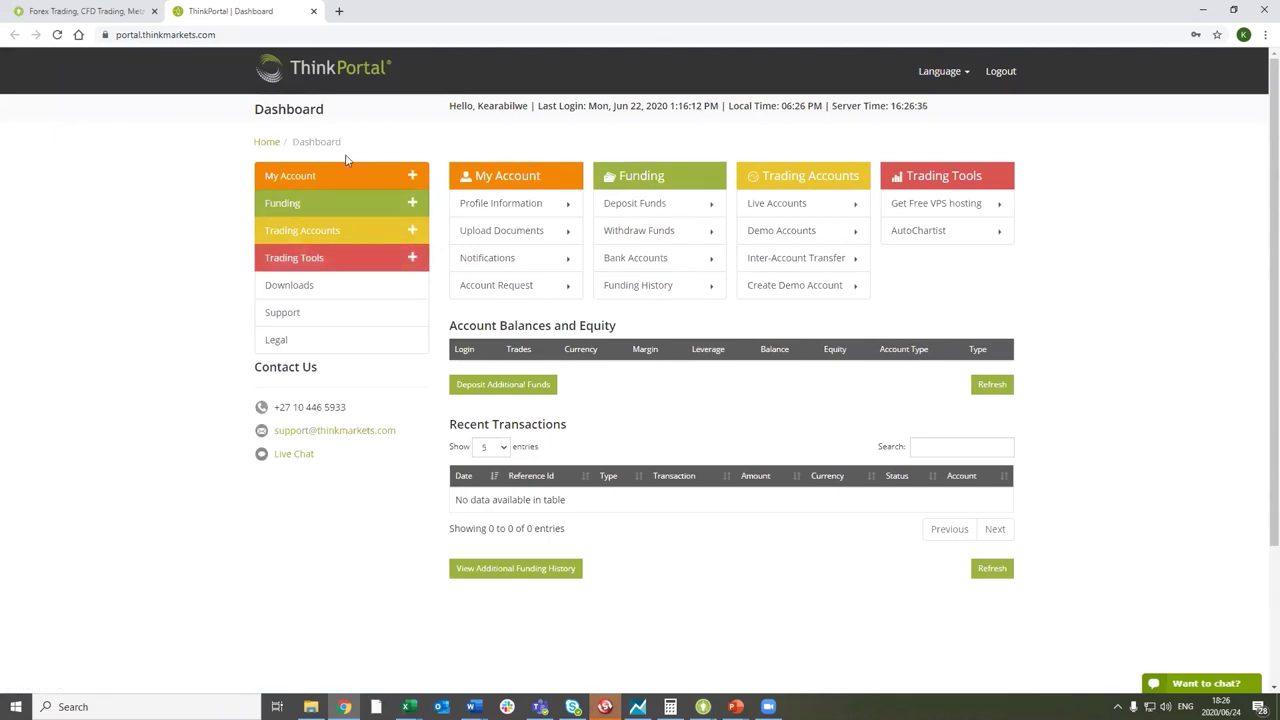
- Open the AutoChartist page among ThinkPortal's trading tools and review the descriptions of its features
click(344, 260)
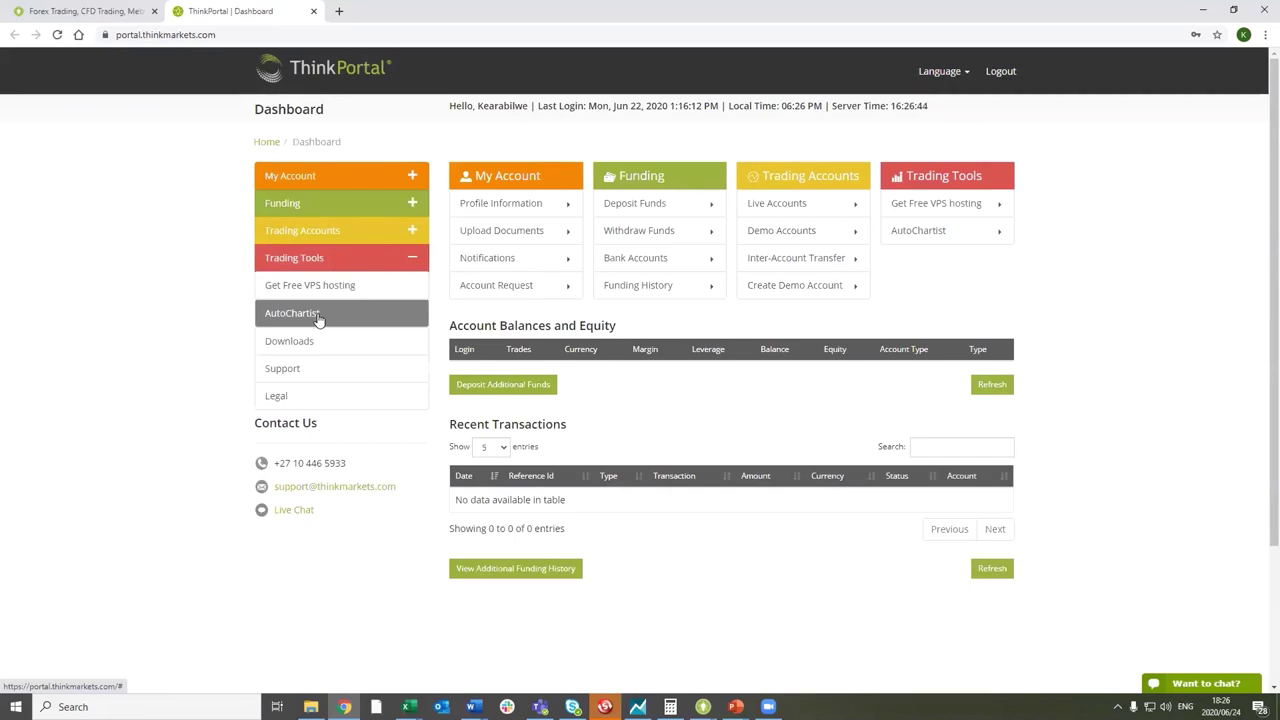
click(318, 318)
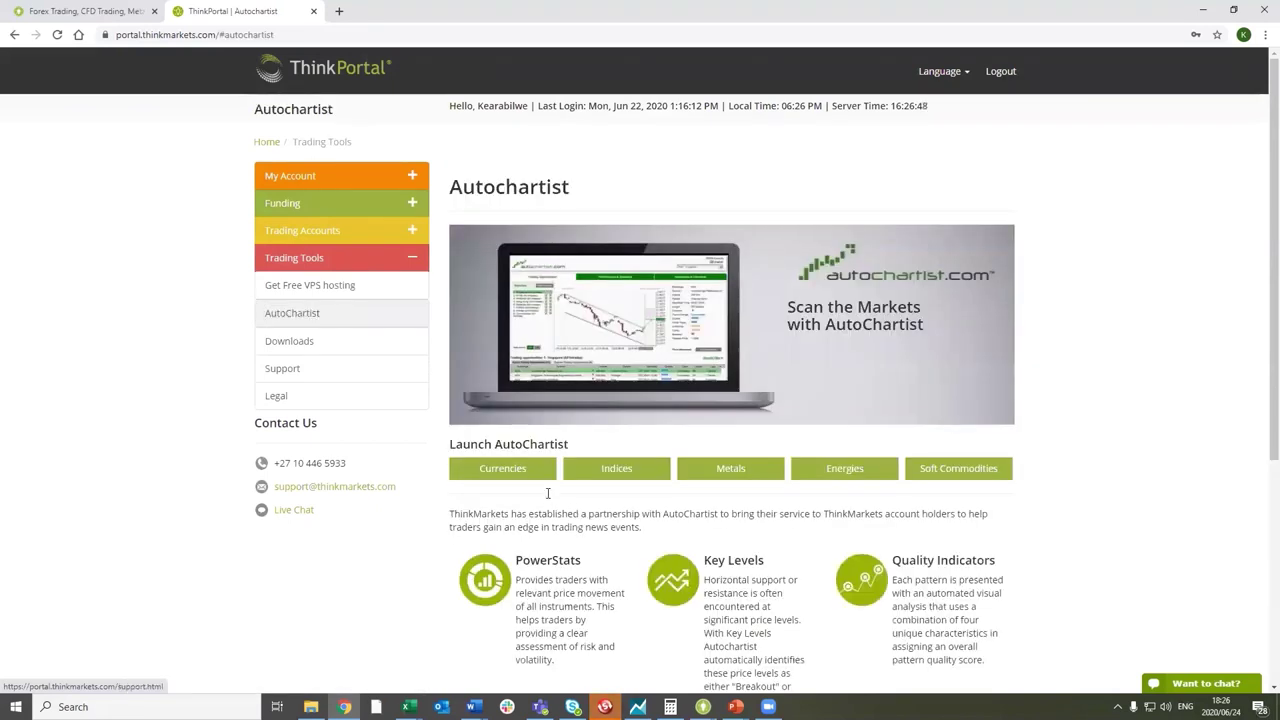
scroll(560, 512, down, 1)
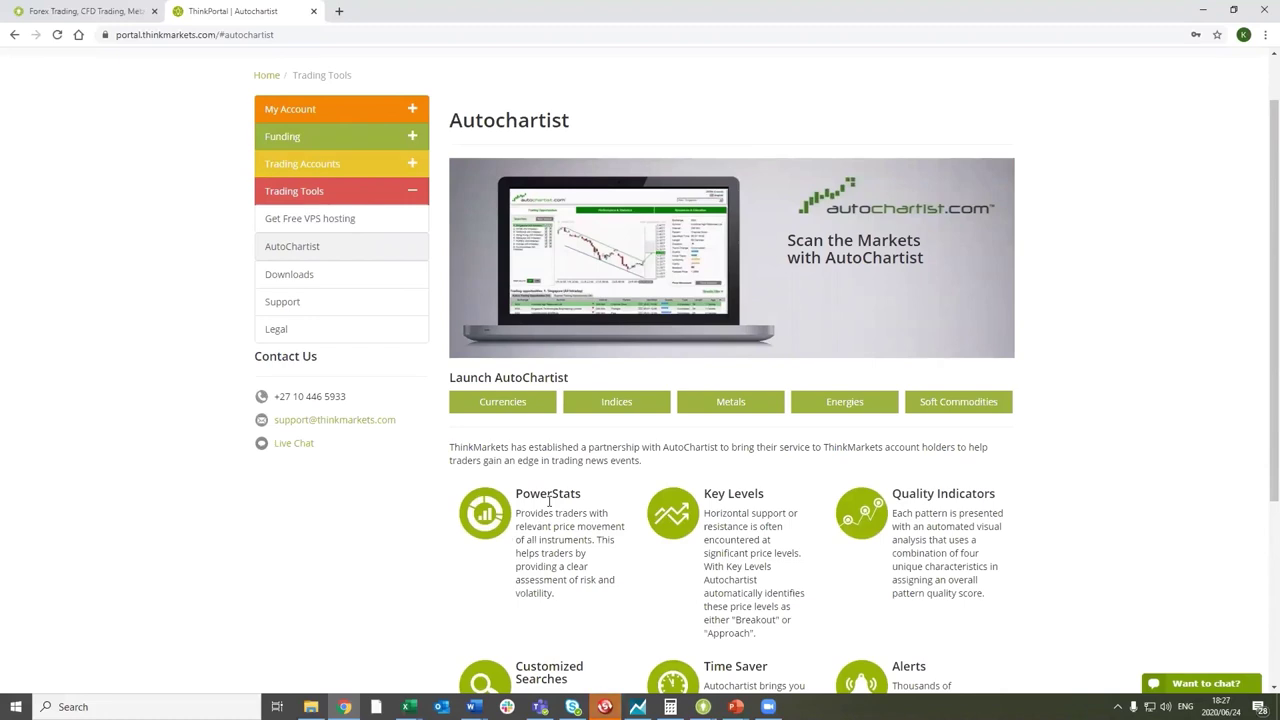
scroll(560, 470, down, 1)
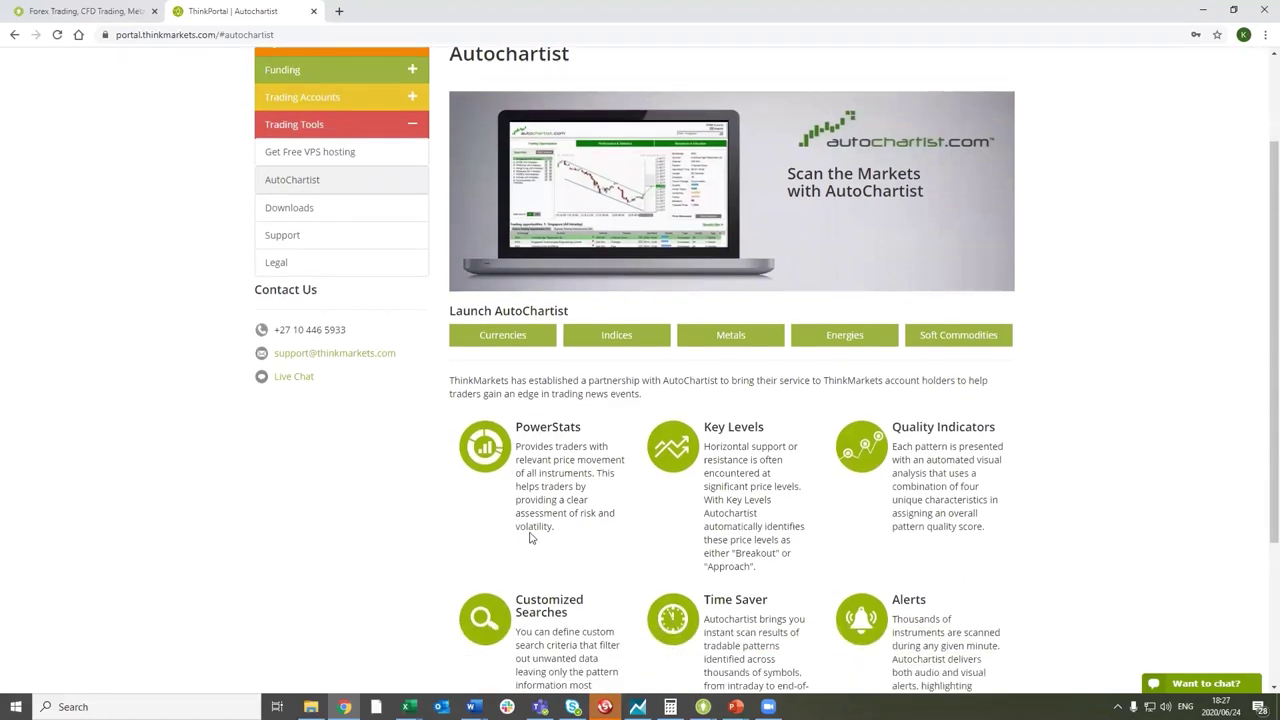
scroll(531, 538, down, 1)
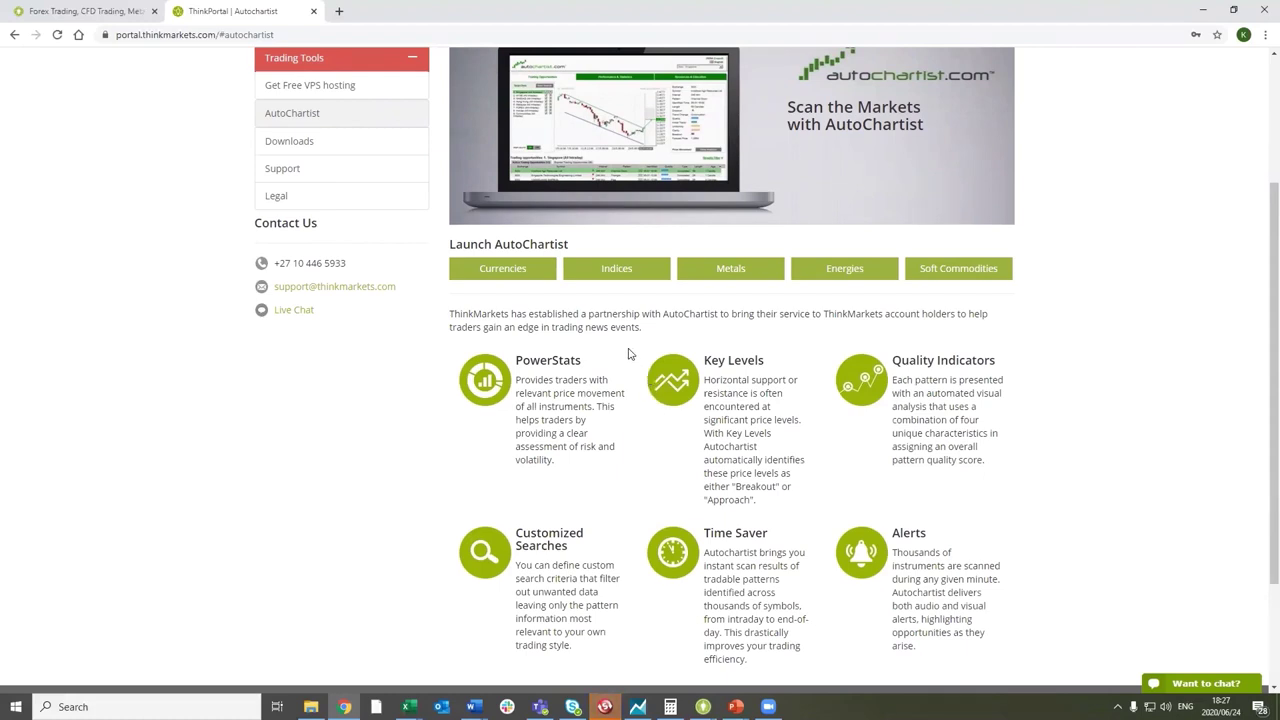
- Launch AutoChartist for indices and expand the chart of the 60min DAX support pattern
click(629, 281)
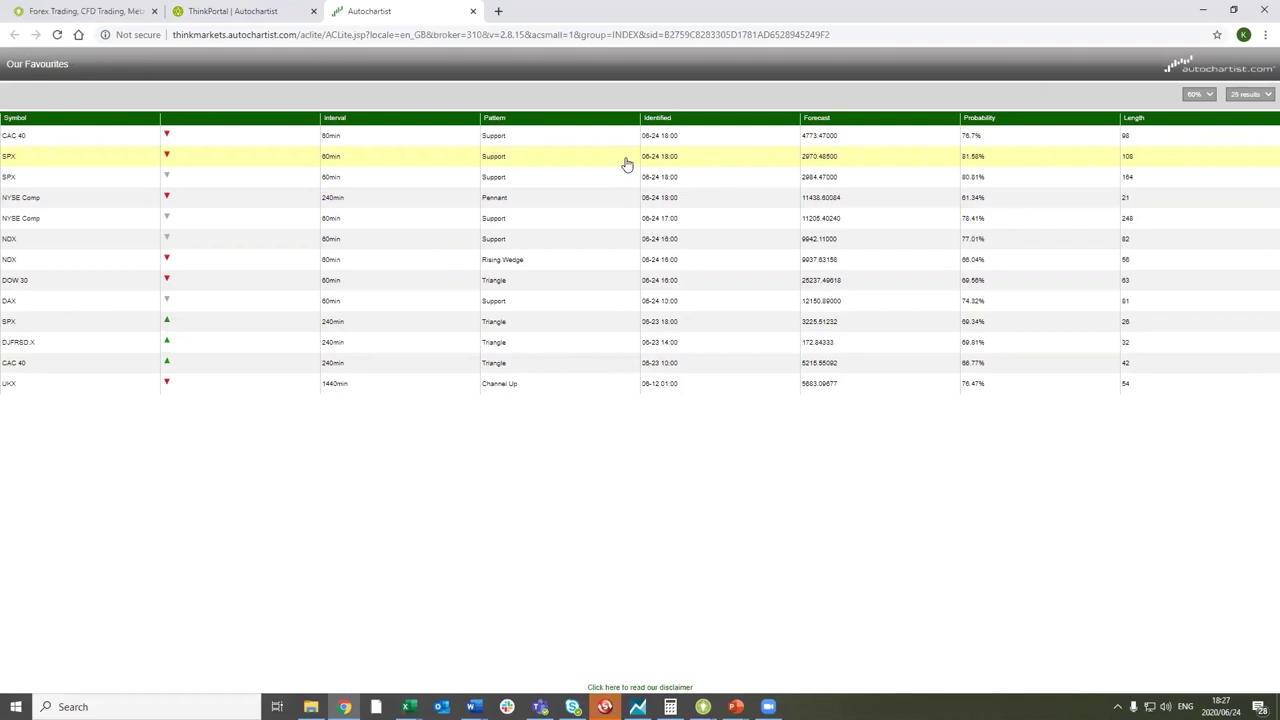
click(576, 305)
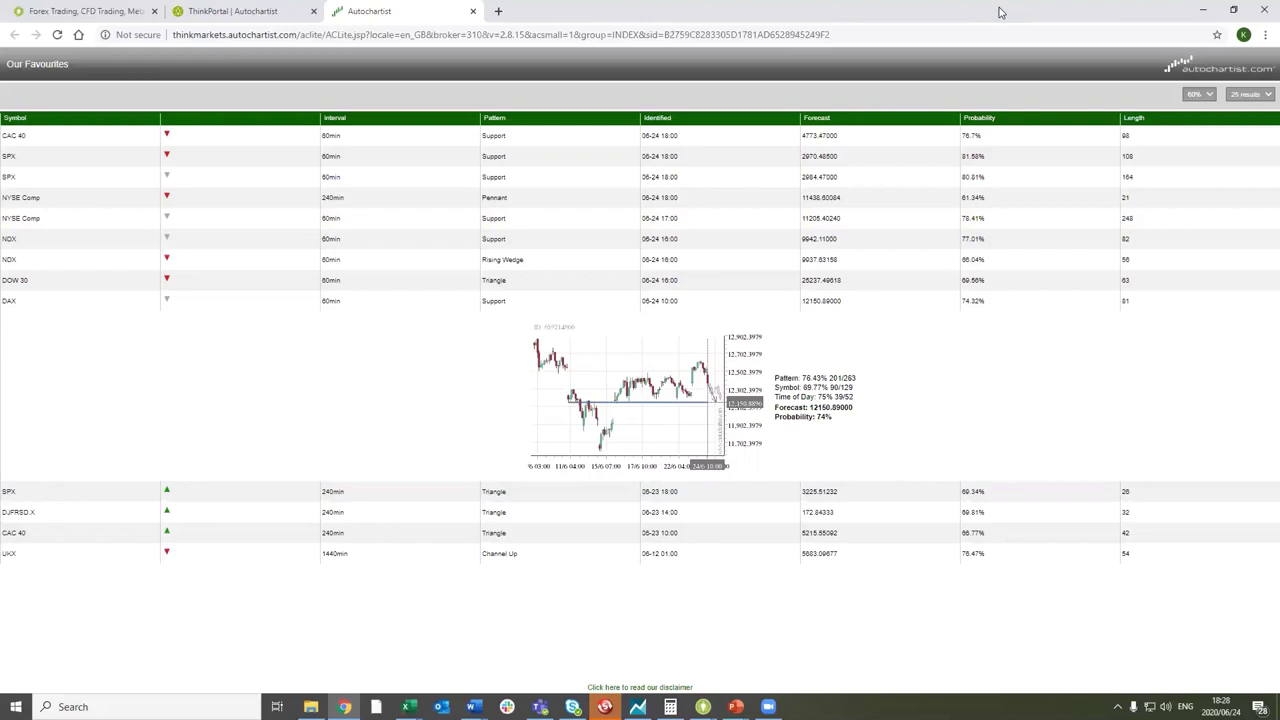
- Switch back to the PowerPoint presentation with the agenda slide
key(alt+Tab)
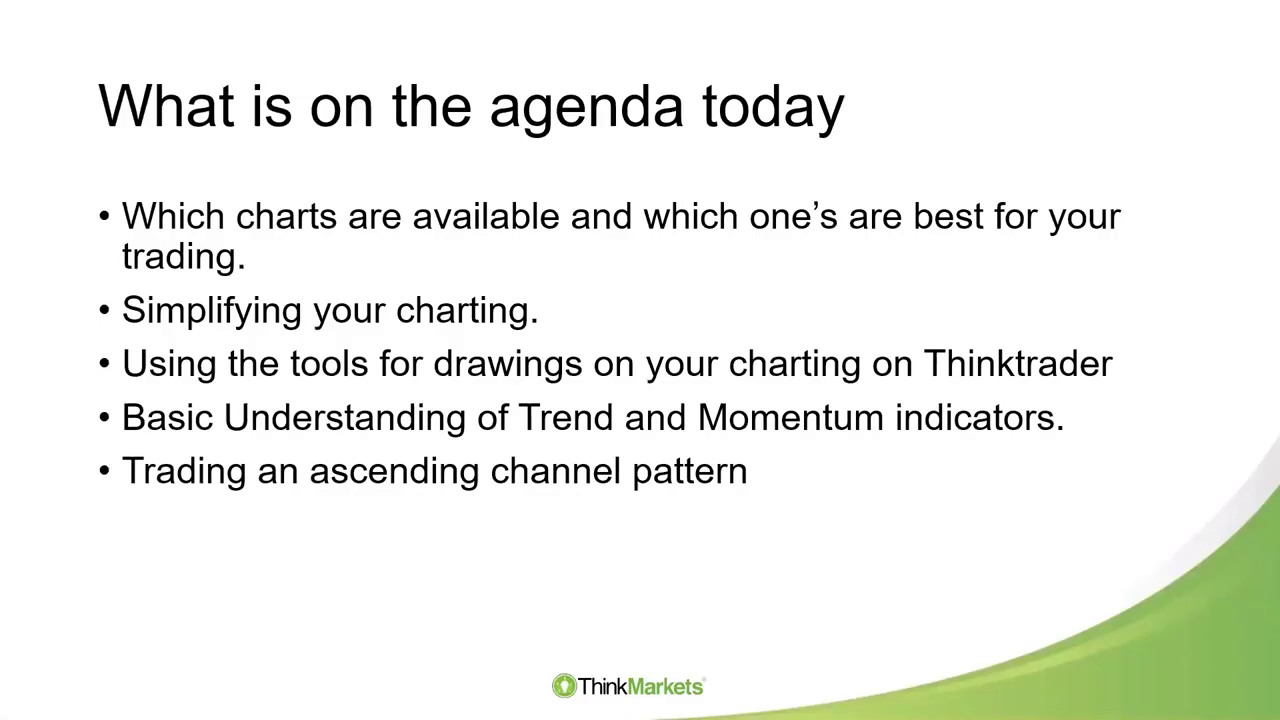